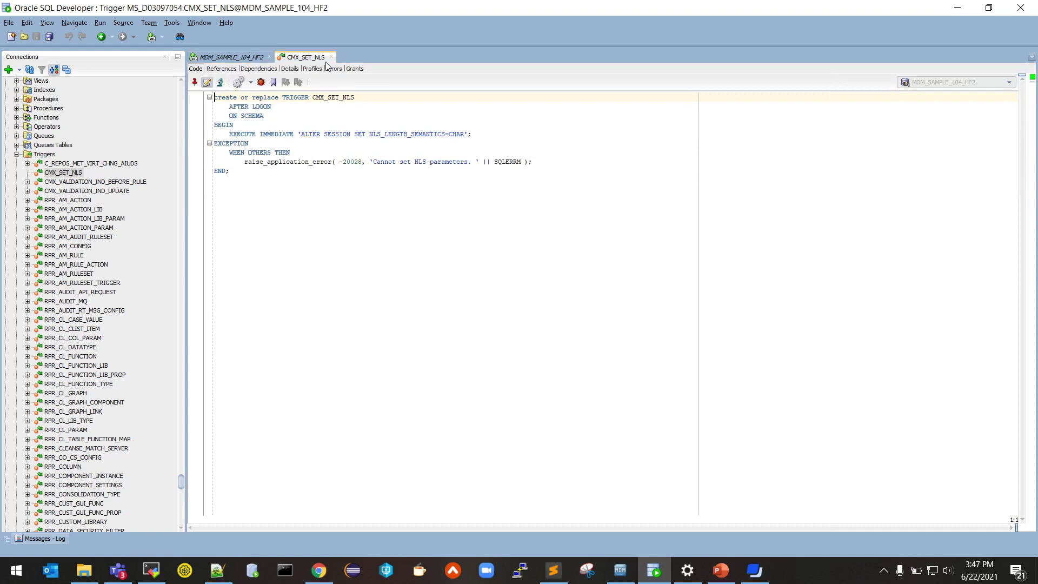
# Step: Check the name and code of the CMX_SET_NLS trigger, and return to the MDM_SAMPLE_104_HF2 worksheet
pyautogui.moveTo(314, 99); pyautogui.dragTo(356, 99)
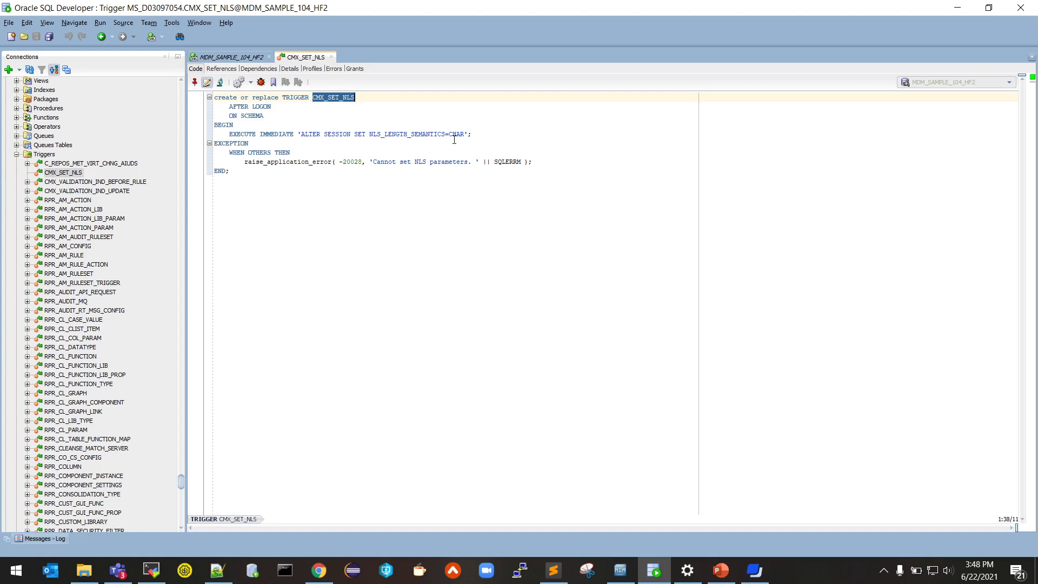
pyautogui.click(233, 56)
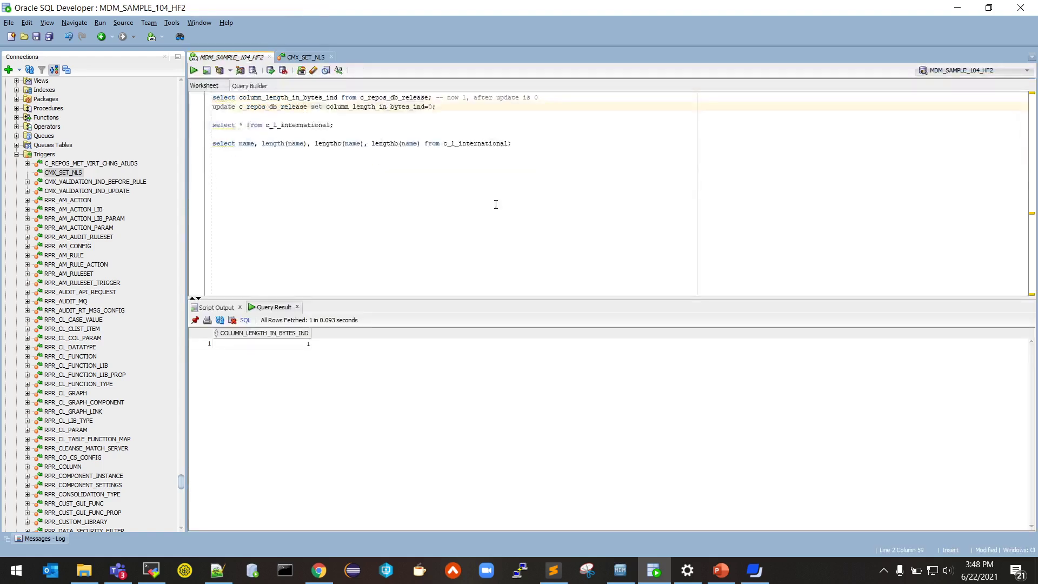
# Step: Switch to the Informatica MDM Hub Console and inspect the name column's data type and length in the l international landing table's schema
pyautogui.click(621, 570)
pyautogui.click(39, 154)
pyautogui.moveTo(294, 238); pyautogui.dragTo(298, 414)
pyautogui.click(187, 277)
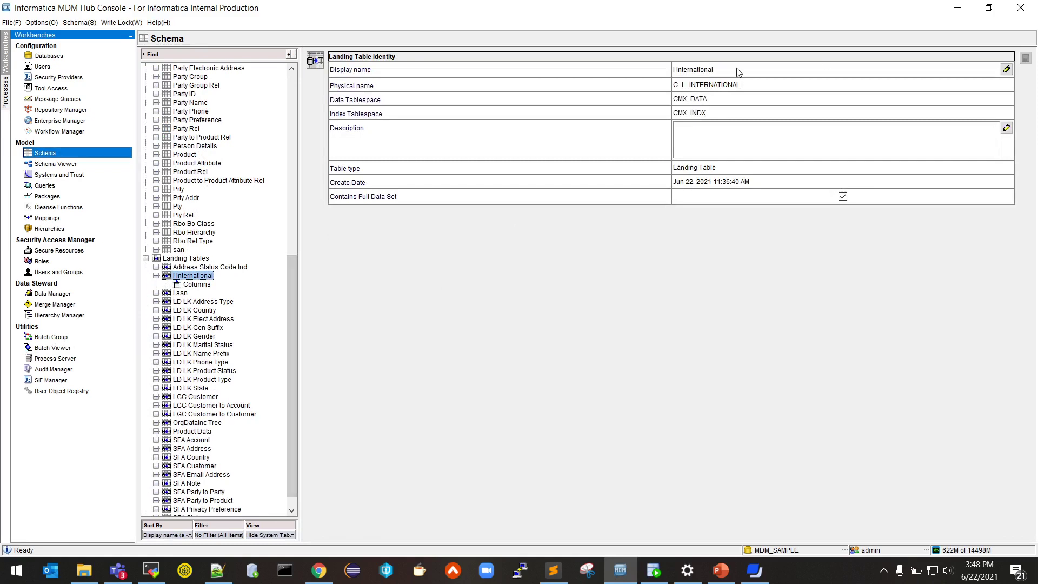
pyautogui.click(202, 285)
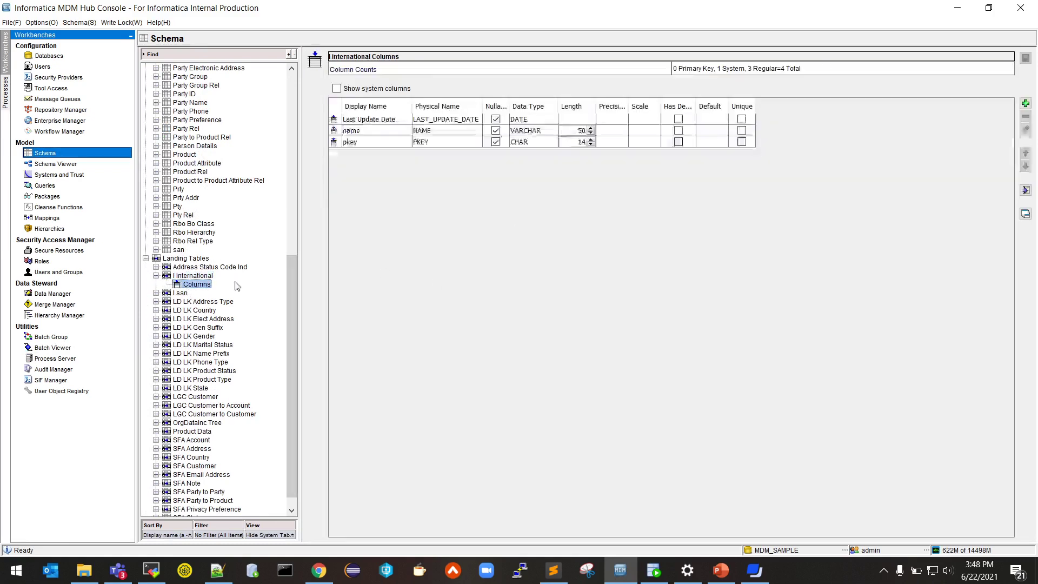
pyautogui.click(374, 131)
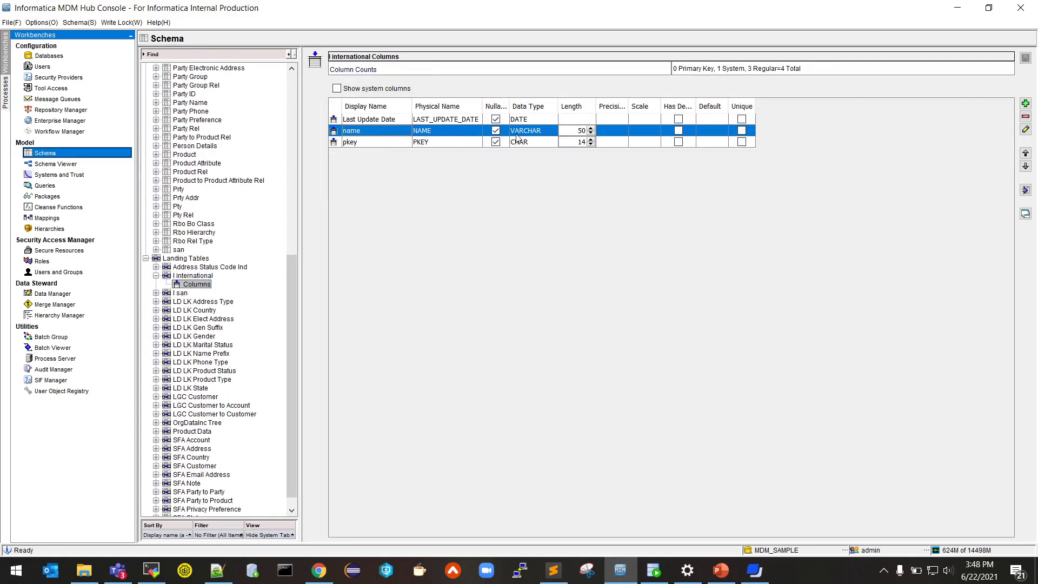
pyautogui.click(581, 130)
# Step: Inspect the columns of the s international staging table and the SFA international mapping diagram
pyautogui.click(290, 205)
pyautogui.click(206, 171)
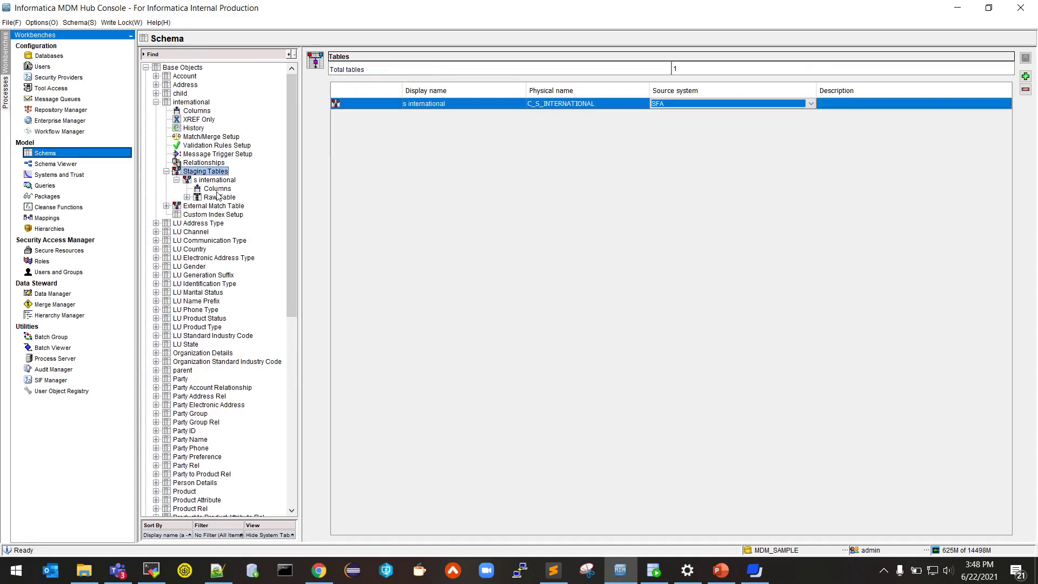
pyautogui.click(217, 189)
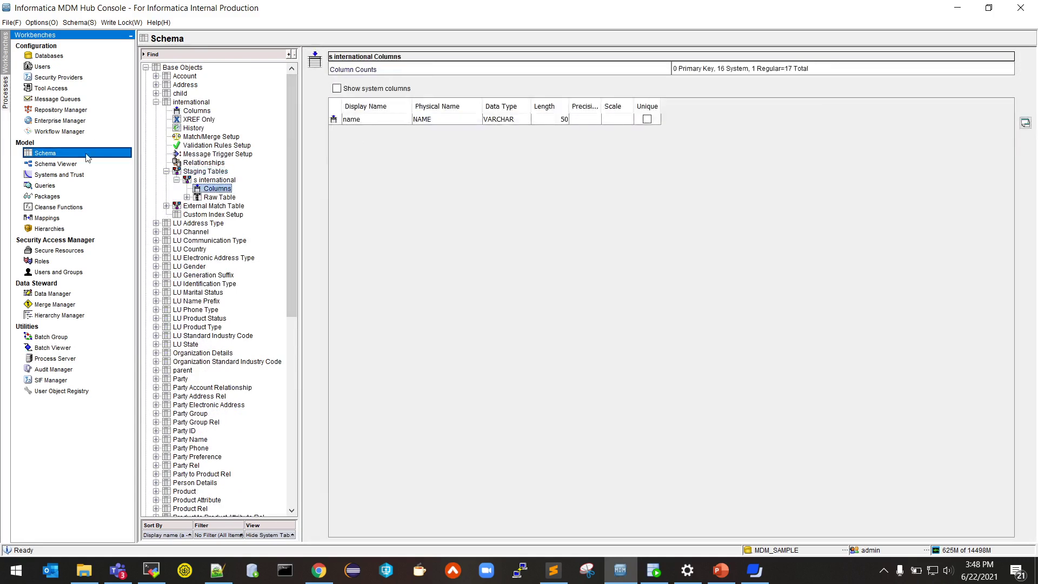
pyautogui.click(59, 219)
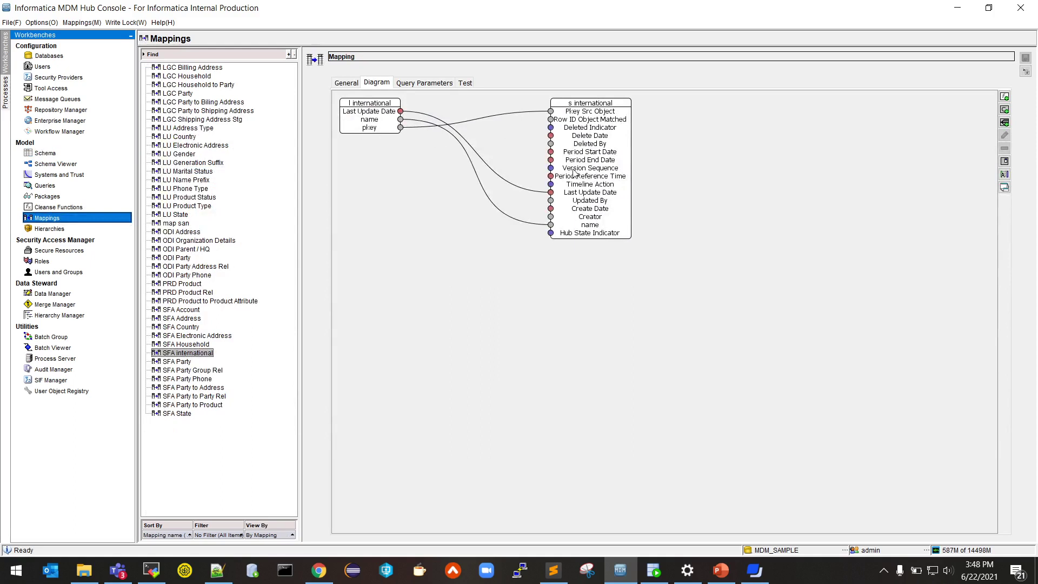
# Step: Switch to SQL Developer and query column_length_in_bytes_ind from c_repos_db_release to check its value
pyautogui.click(654, 570)
pyautogui.hotkey('ctrl', 'Return')
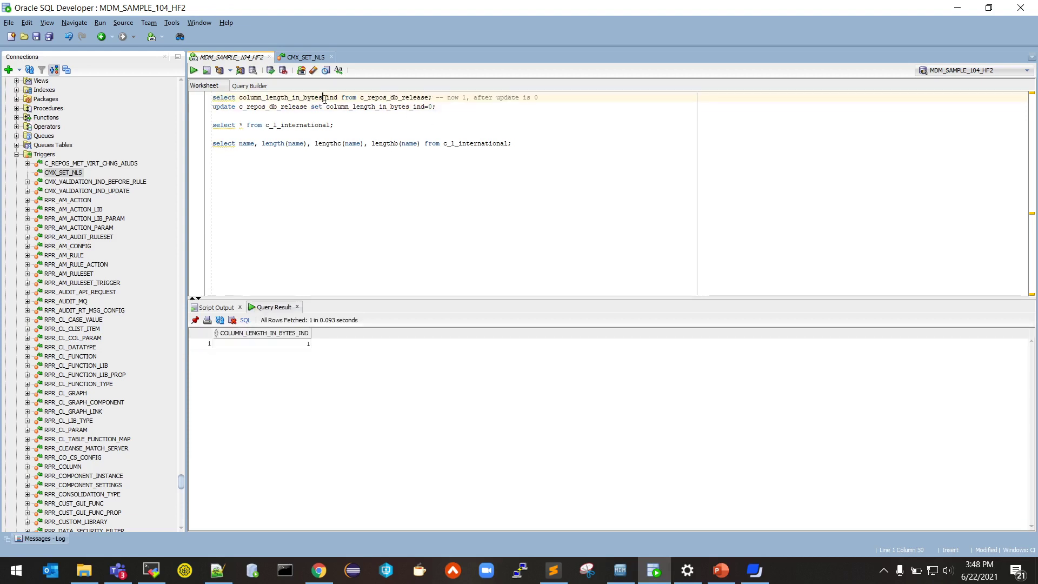
pyautogui.click(303, 344)
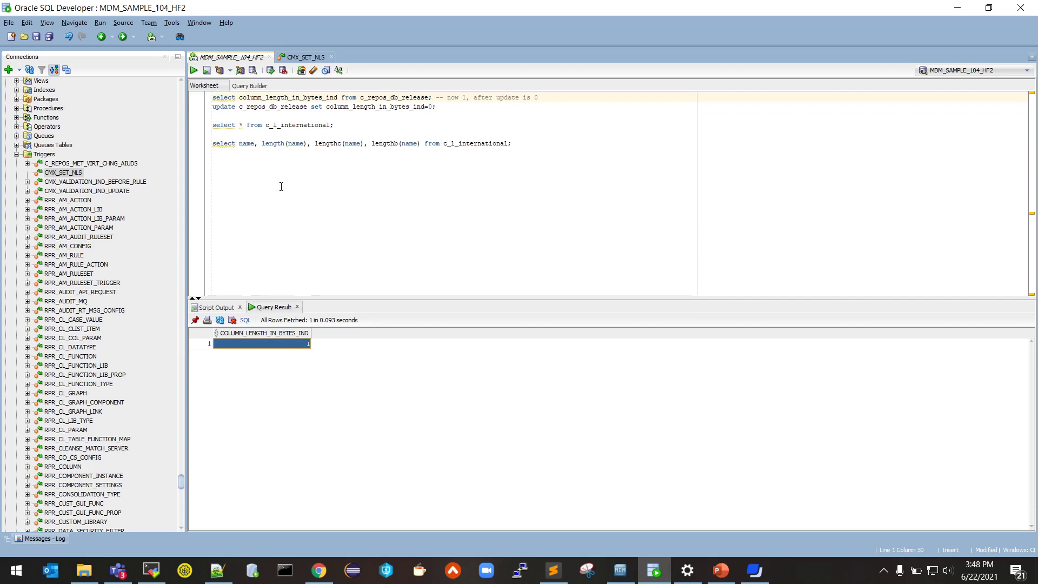
# Step: Query all rows of c_l_international and select every value in the NAME column of the result
pyautogui.click(287, 122)
pyautogui.hotkey('ctrl', 'Return')
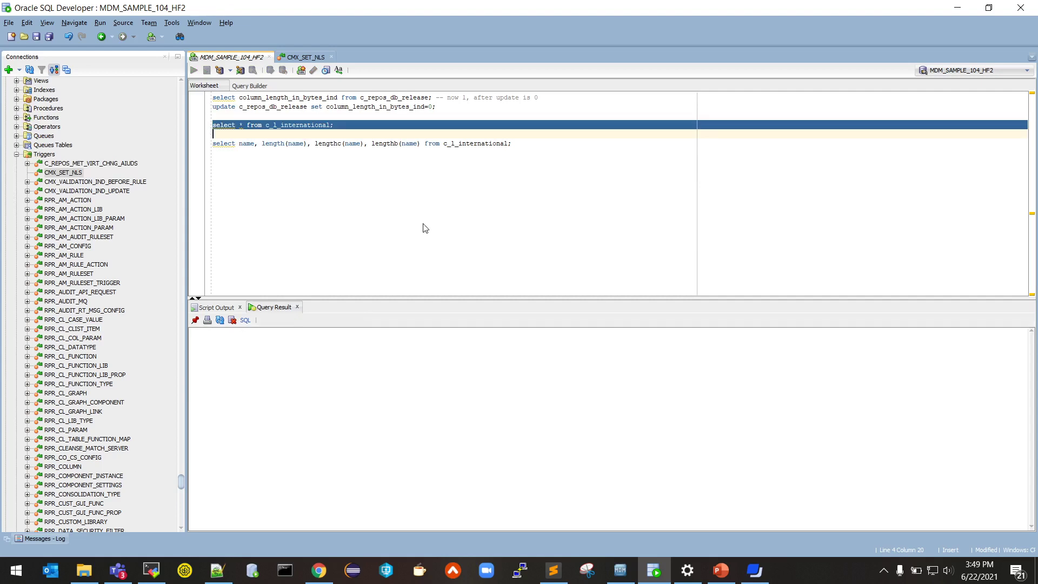
pyautogui.moveTo(468, 346); pyautogui.dragTo(485, 455)
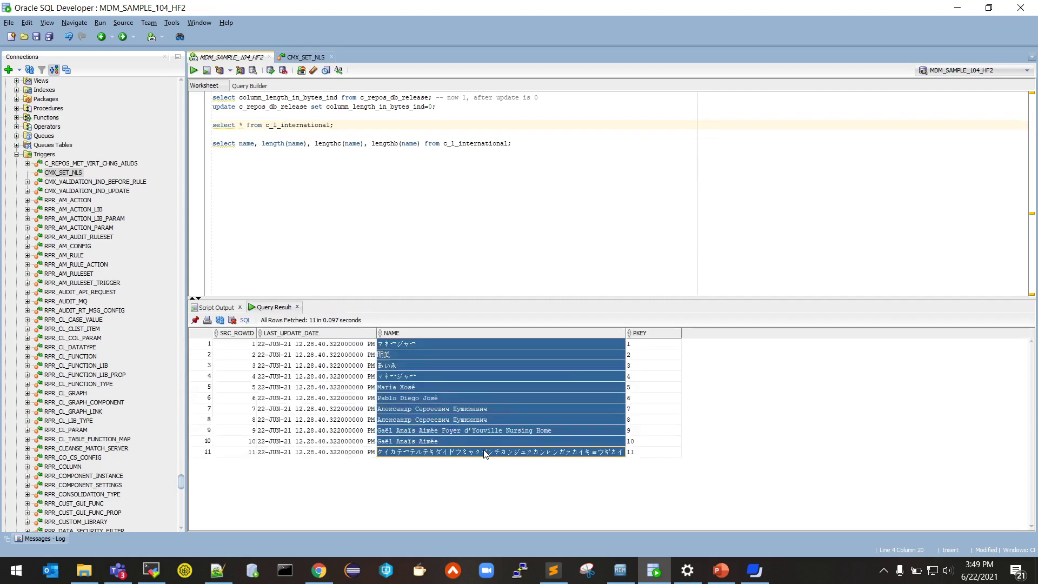
# Step: Examine individual NAME values in the result, including the Japanese, French, Russian and Spanish entries
pyautogui.click(424, 347)
pyautogui.click(420, 441)
pyautogui.click(417, 430)
pyautogui.click(405, 409)
pyautogui.click(403, 419)
pyautogui.click(394, 398)
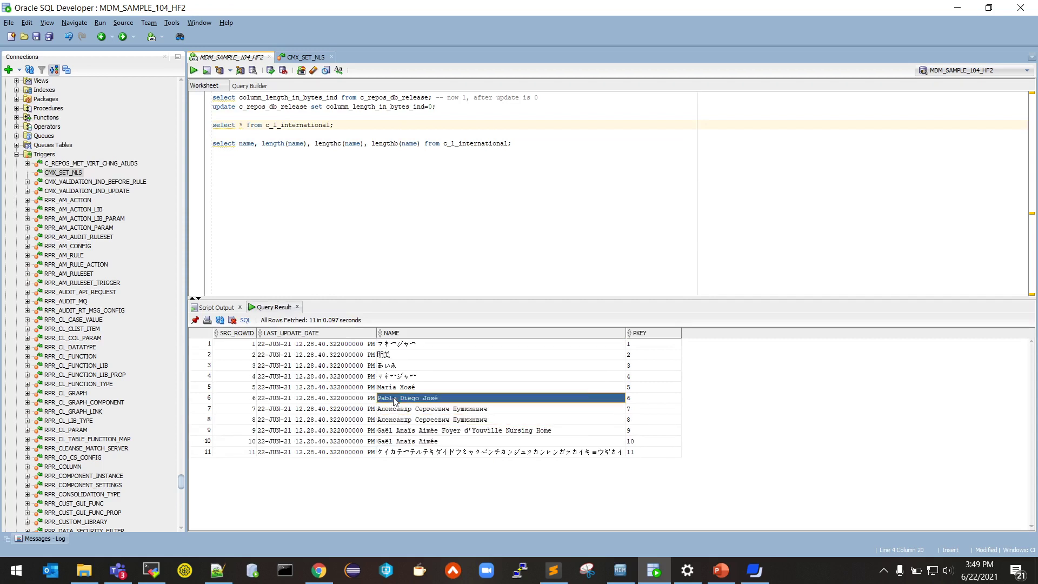
pyautogui.click(392, 387)
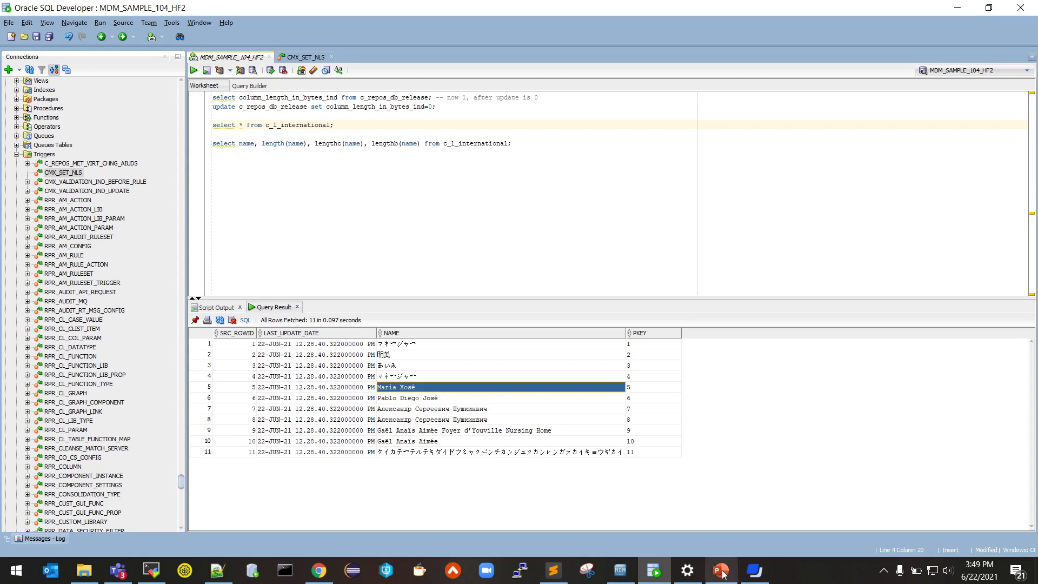
# Step: Switch to the MDM Hub Console, execute the SFA international stage batch job, and refresh its status
pyautogui.hotkey('alt', 'Tab')
pyautogui.click(52, 347)
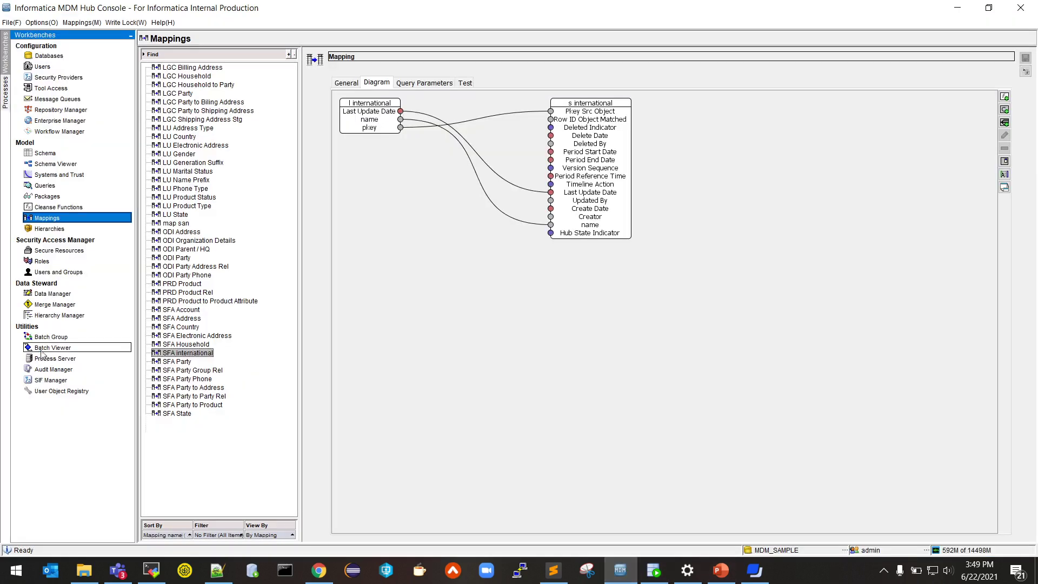
pyautogui.click(211, 364)
pyautogui.click(945, 108)
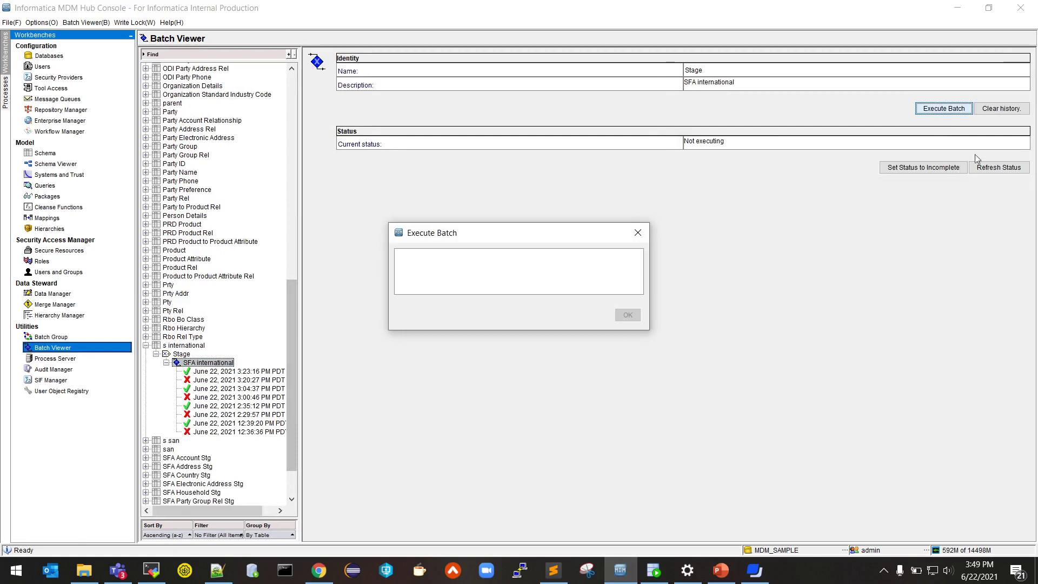
pyautogui.click(1000, 167)
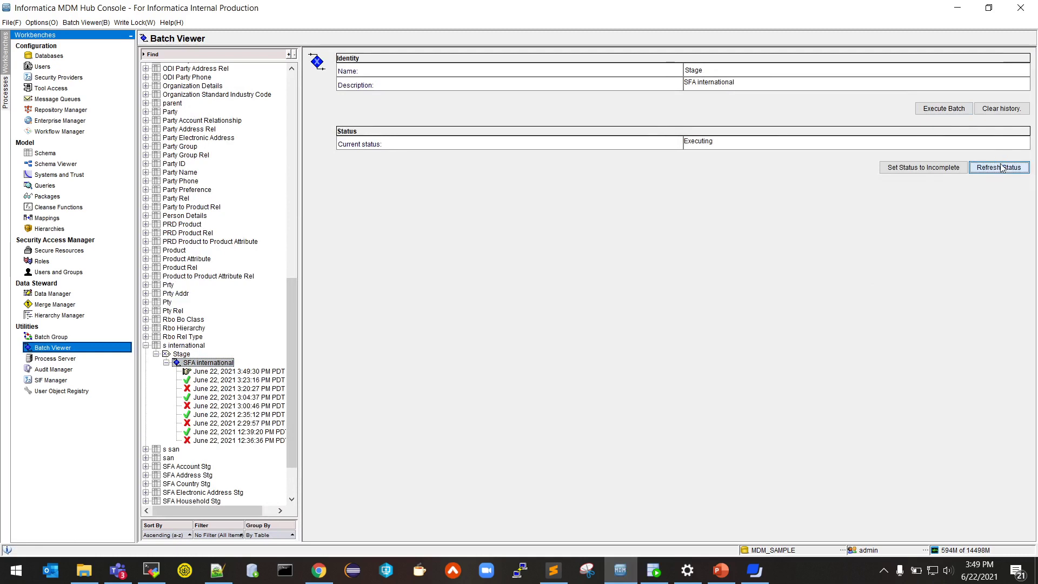
pyautogui.click(978, 168)
# Step: Open the latest SFA international job run and read its status message for row counts and the working files location property
pyautogui.click(205, 372)
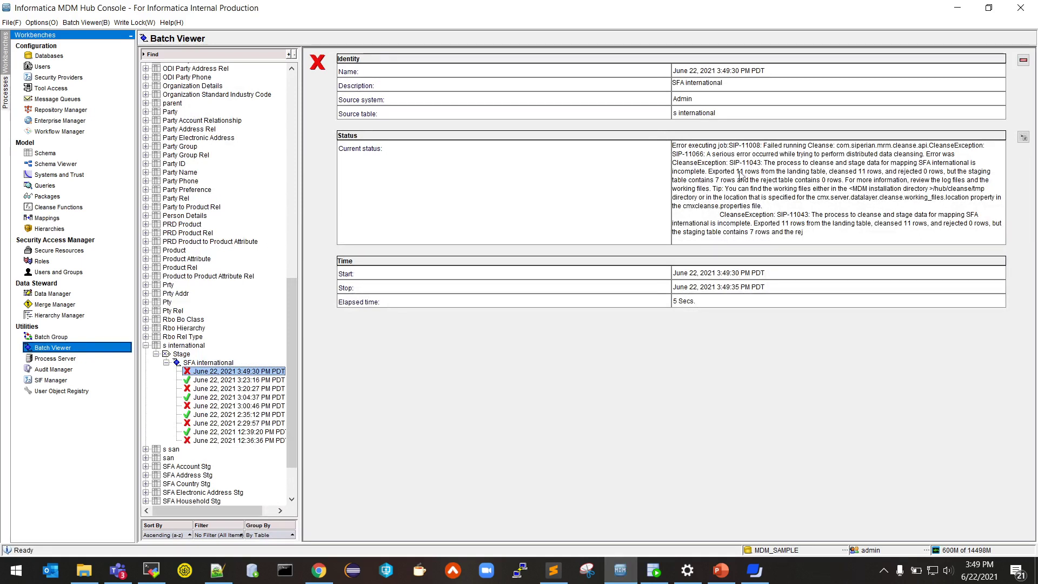
pyautogui.moveTo(709, 173); pyautogui.dragTo(885, 177)
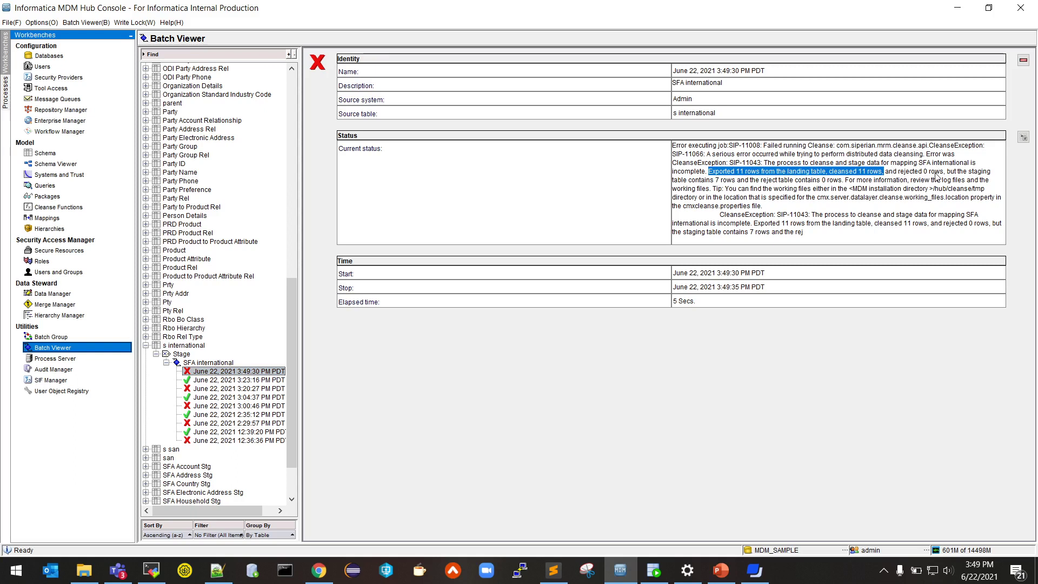
pyautogui.moveTo(710, 182); pyautogui.dragTo(844, 185)
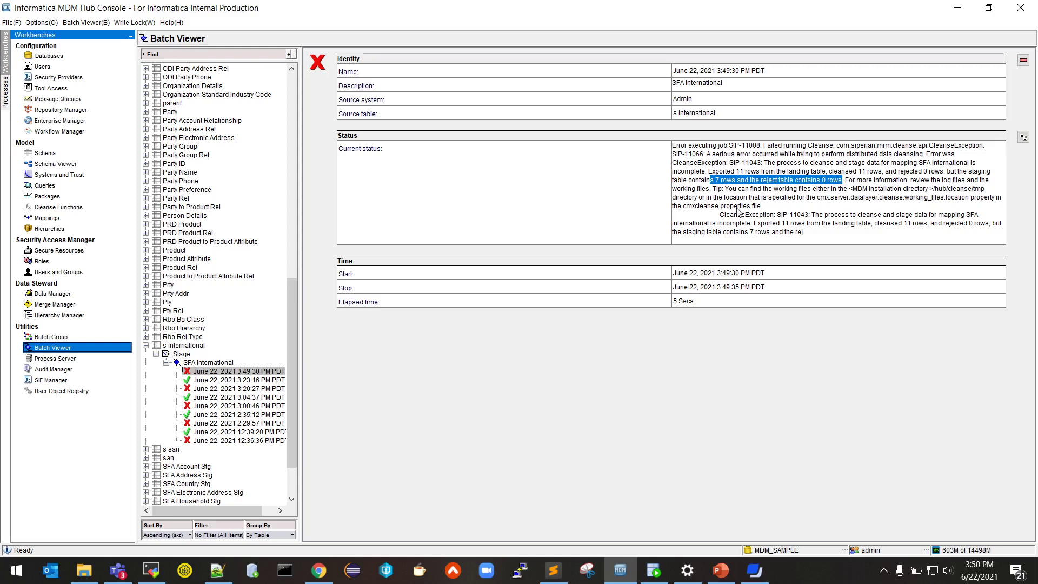
pyautogui.moveTo(817, 198); pyautogui.dragTo(967, 206)
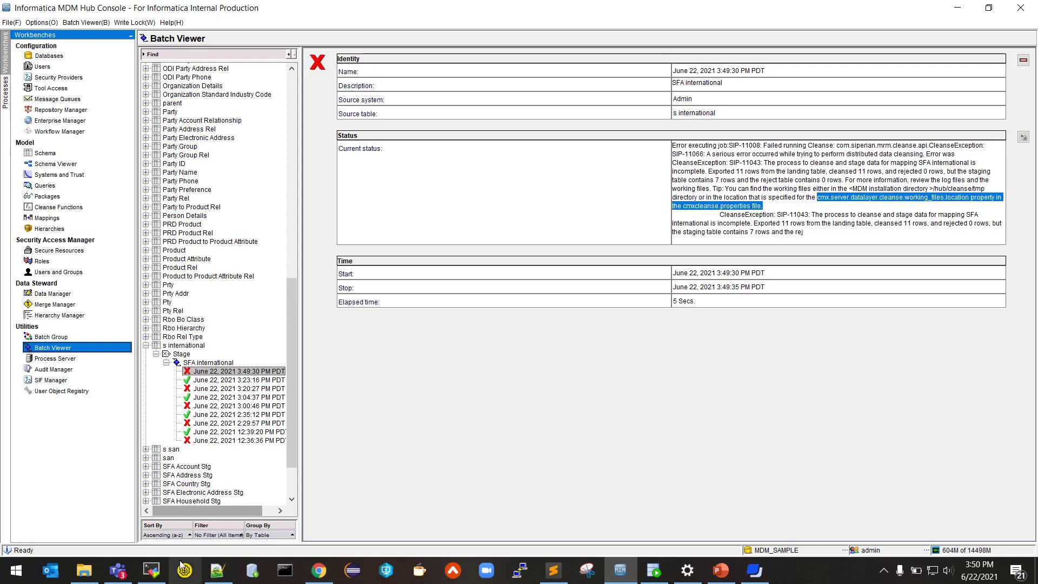
# Step: Switch to MobaXterm, open the cleanse working .log, .bad and .sql files in Notepad++, and display the log
pyautogui.click(152, 570)
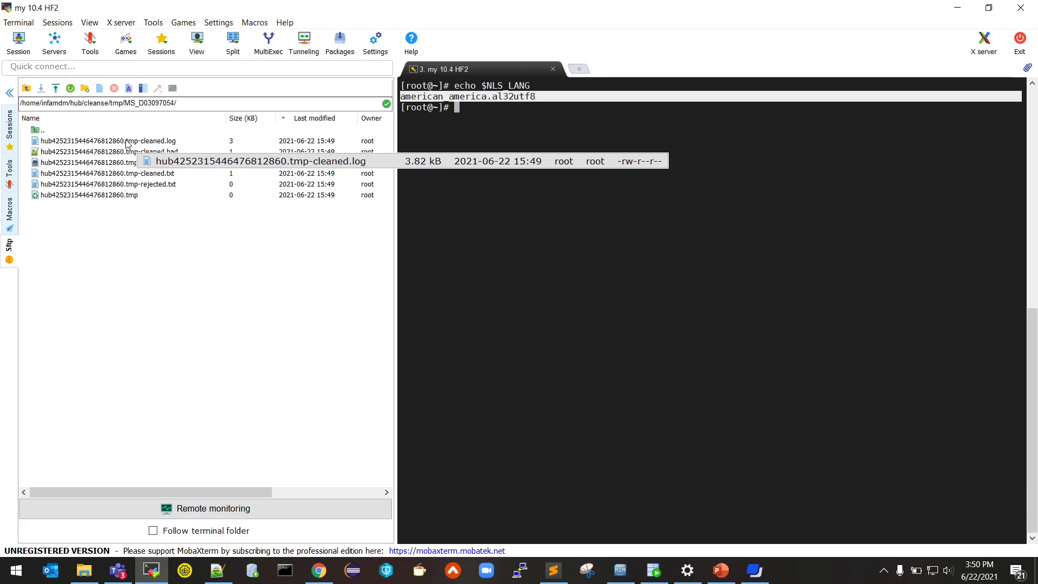
pyautogui.click(162, 162)
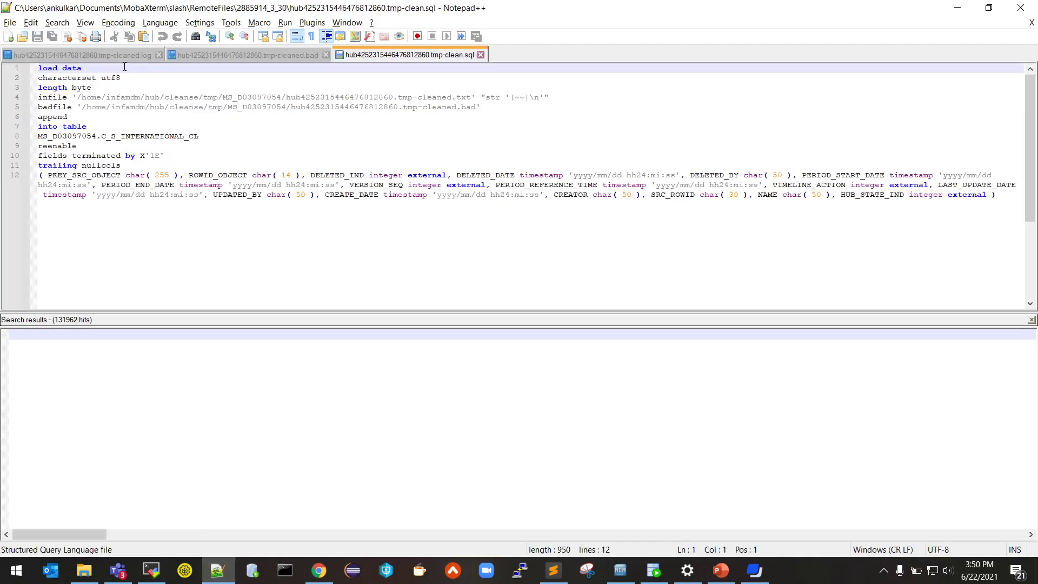
pyautogui.click(124, 56)
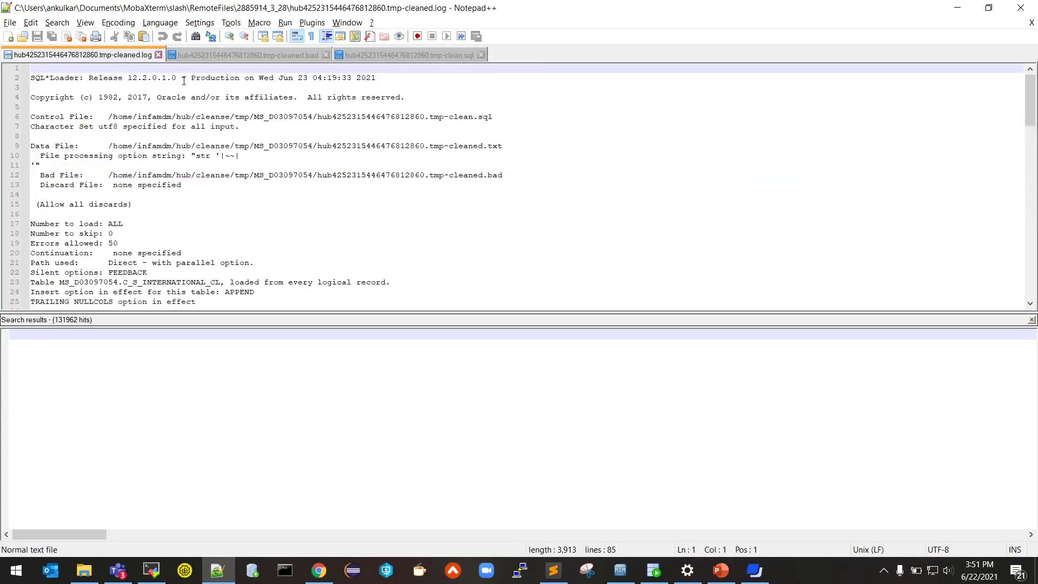
# Step: Examine the SQL*Loader log for the loaded and failed row counts, the rejection reason, and the affected table and column
pyautogui.moveTo(1031, 86); pyautogui.dragTo(1010, 211)
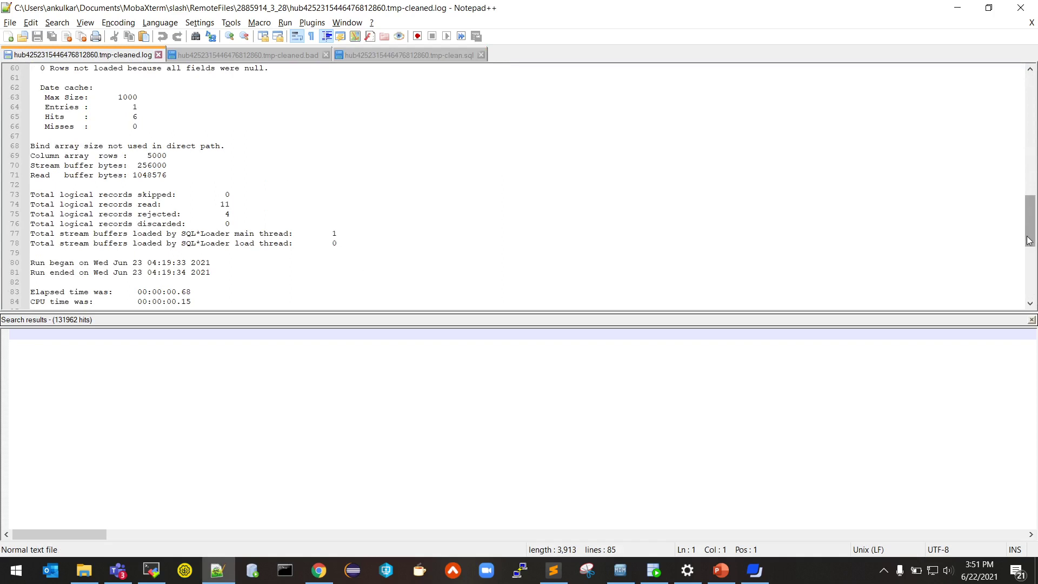
pyautogui.scroll(7, 1031, 216)
pyautogui.moveTo(41, 243); pyautogui.dragTo(171, 244)
pyautogui.moveTo(42, 254); pyautogui.dragTo(221, 254)
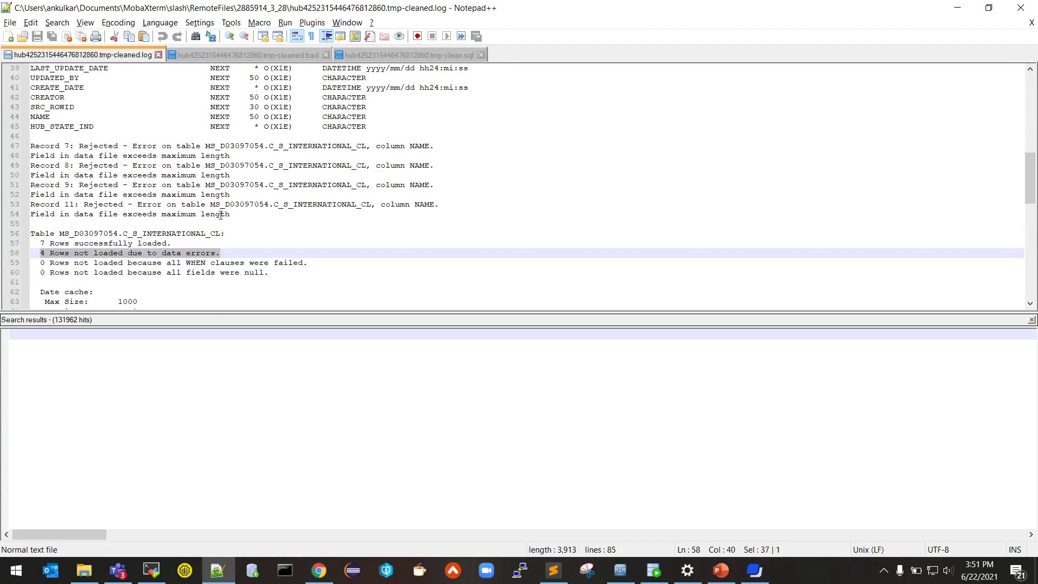
pyautogui.moveTo(221, 215); pyautogui.dragTo(35, 215)
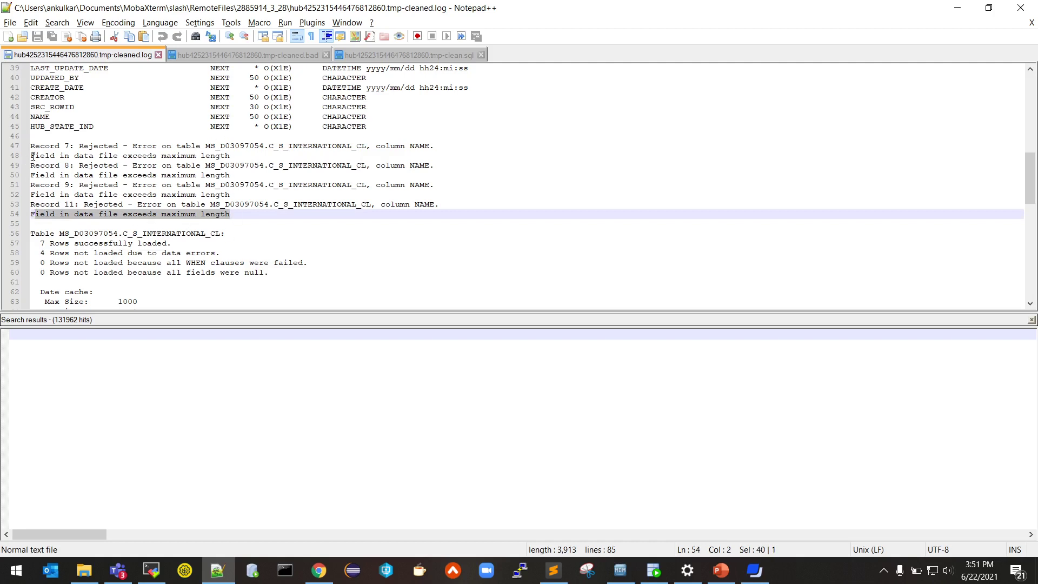
pyautogui.moveTo(30, 157); pyautogui.dragTo(232, 156)
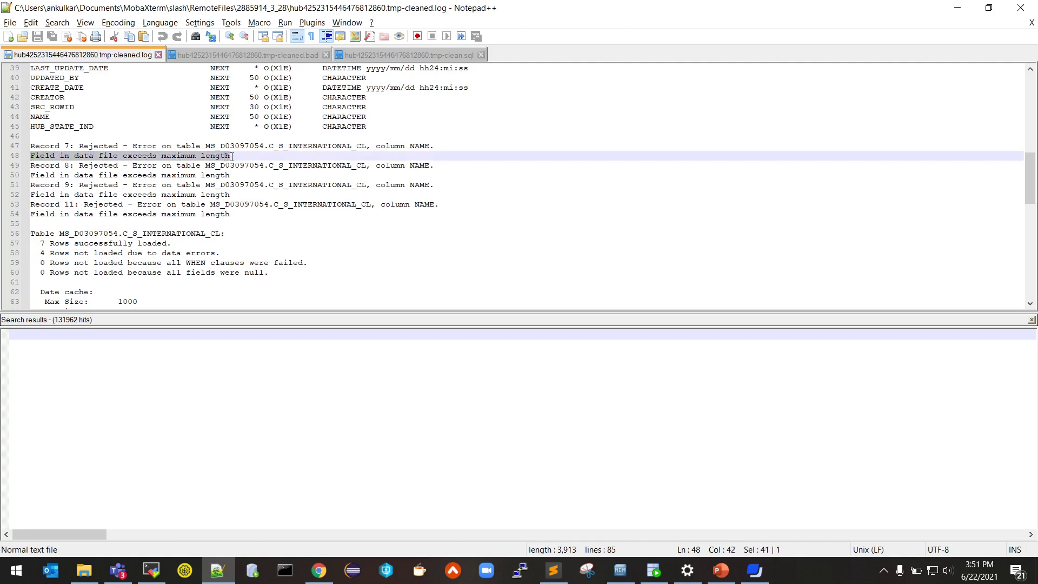
pyautogui.moveTo(405, 146); pyautogui.dragTo(419, 146)
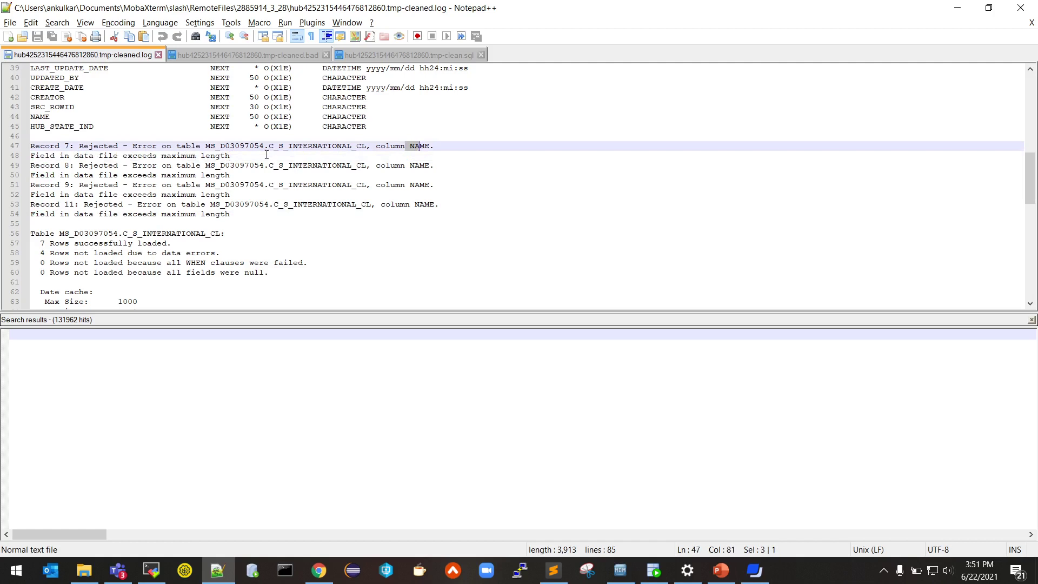
pyautogui.moveTo(270, 146); pyautogui.dragTo(367, 146)
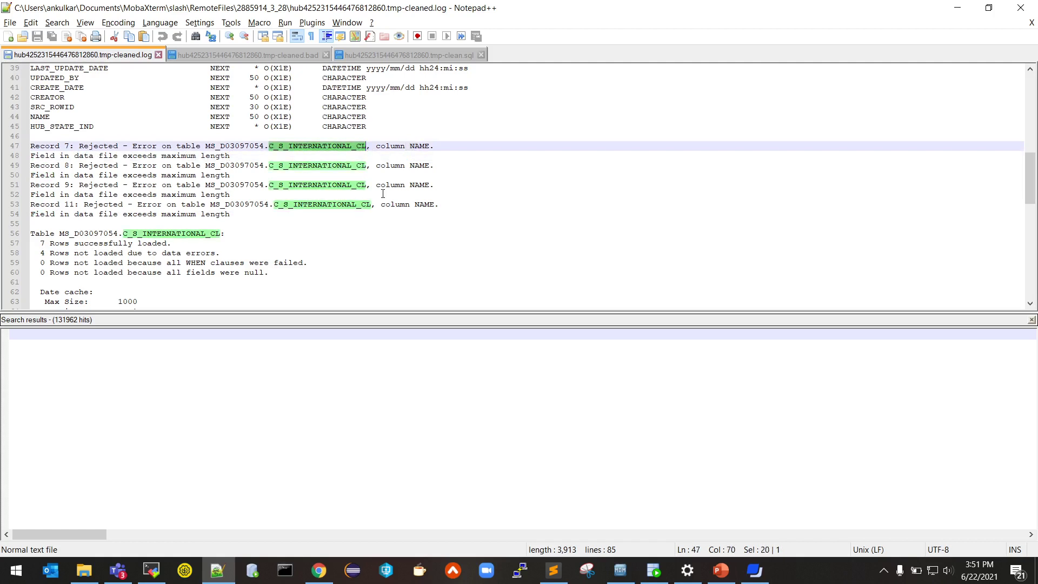
# Step: Show the tmp-cleaned.bad file and select all of its rejected records for review
pyautogui.click(258, 57)
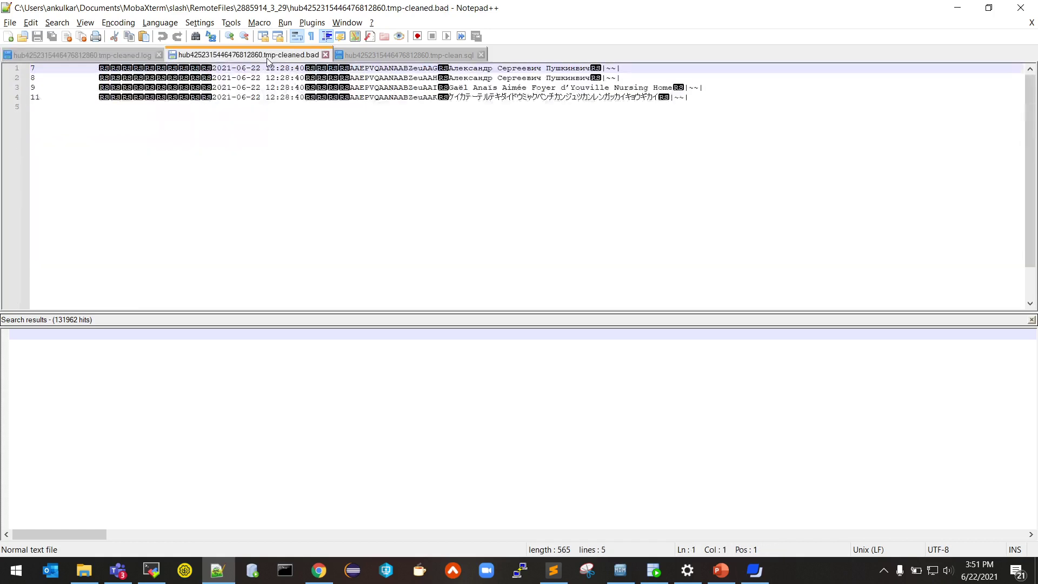
pyautogui.moveTo(711, 111); pyautogui.dragTo(484, 68)
pyautogui.moveTo(463, 64); pyautogui.dragTo(20, 49)
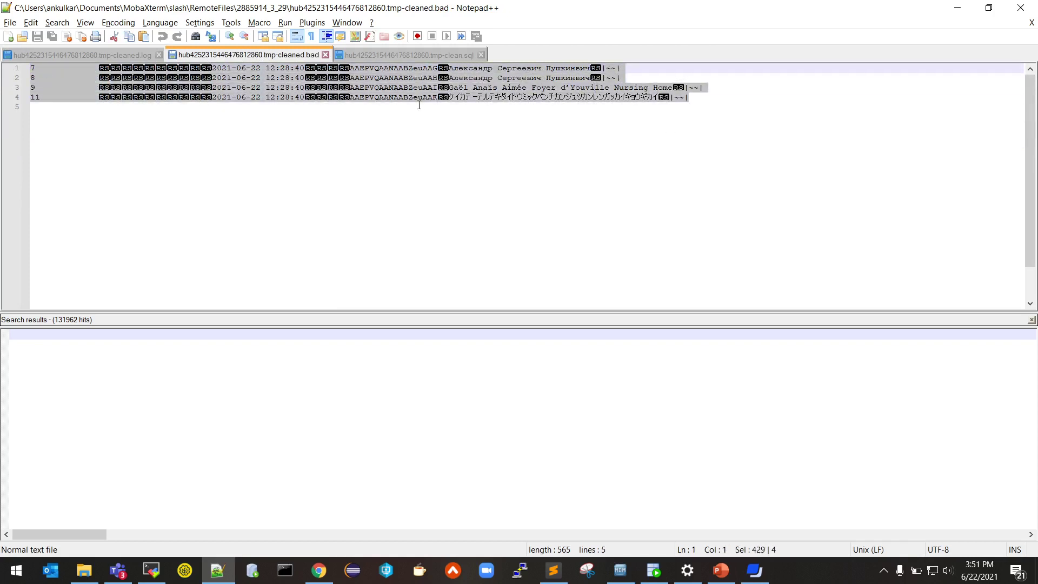
# Step: Show the tmp-clean.sql control file and check its character set and length semantics lines
pyautogui.click(396, 55)
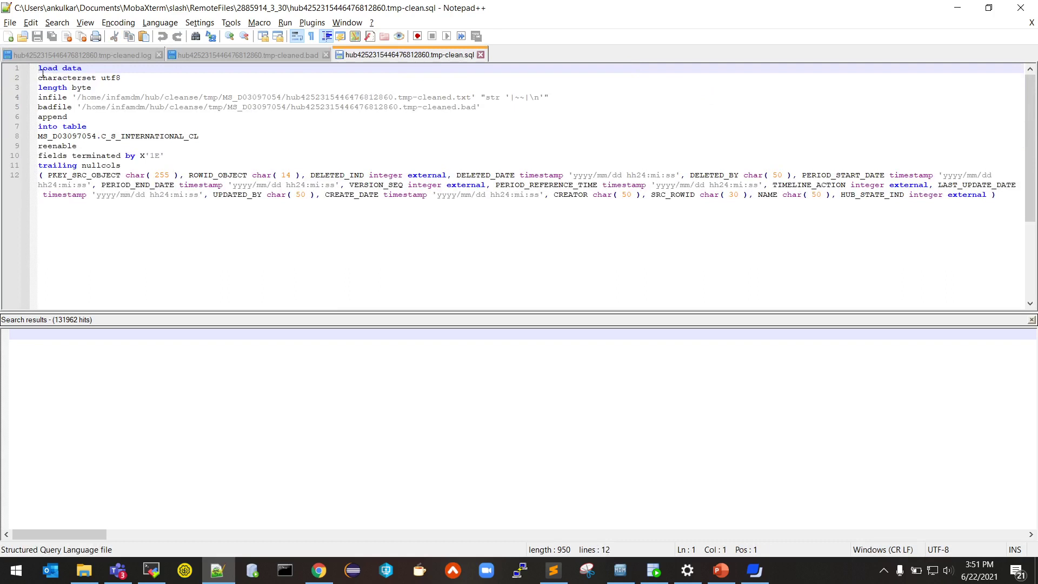
pyautogui.click(101, 78)
pyautogui.click(39, 87)
pyautogui.moveTo(39, 87); pyautogui.dragTo(92, 90)
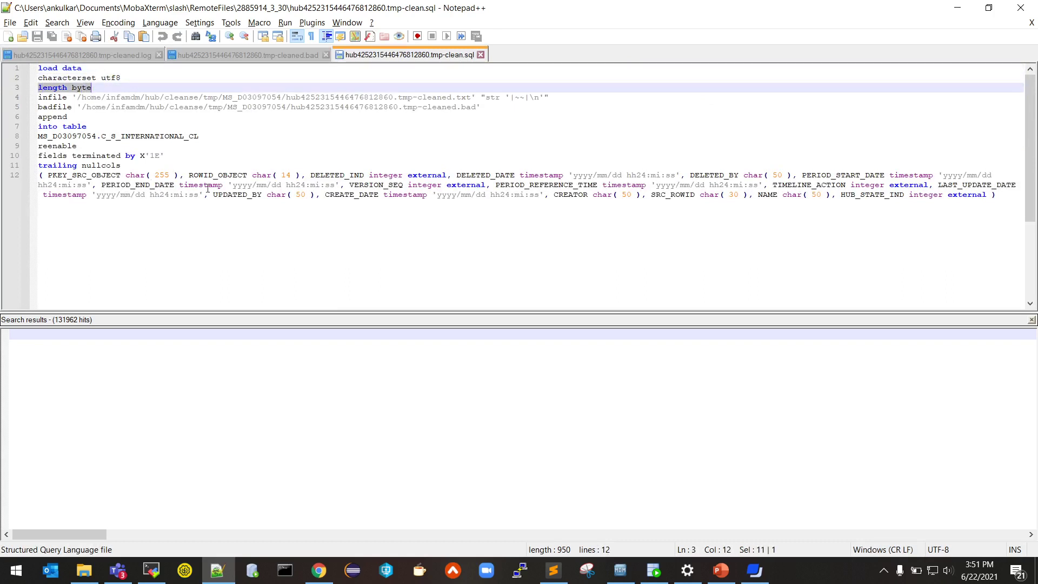
# Step: Switch to Oracle SQL Developer and query column_length_in_bytes_ind from c_repos_db_release
pyautogui.click(654, 571)
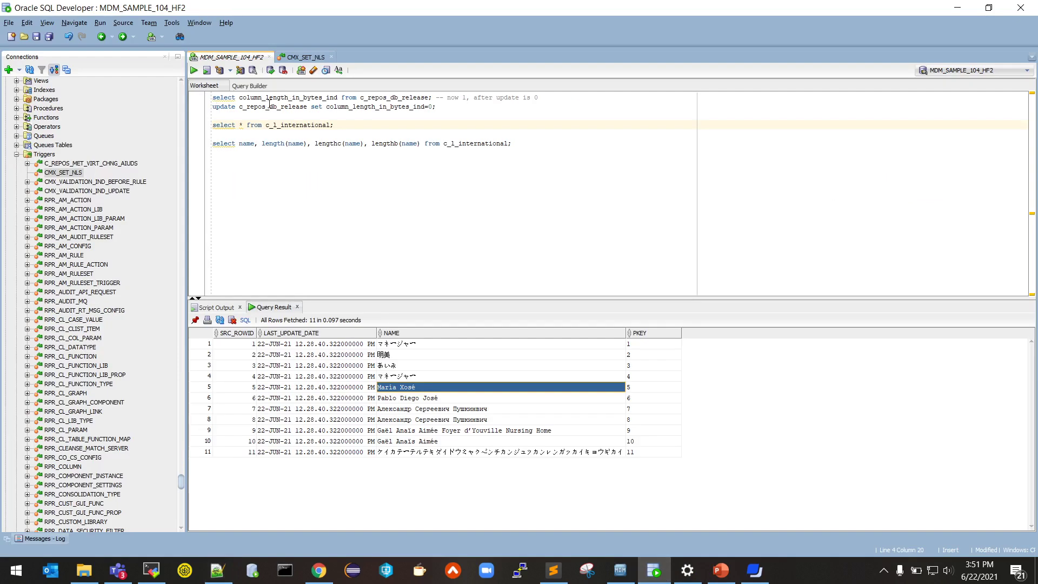
pyautogui.moveTo(239, 100); pyautogui.dragTo(344, 100)
pyautogui.click(344, 100)
pyautogui.hotkey('ctrl', 'Return')
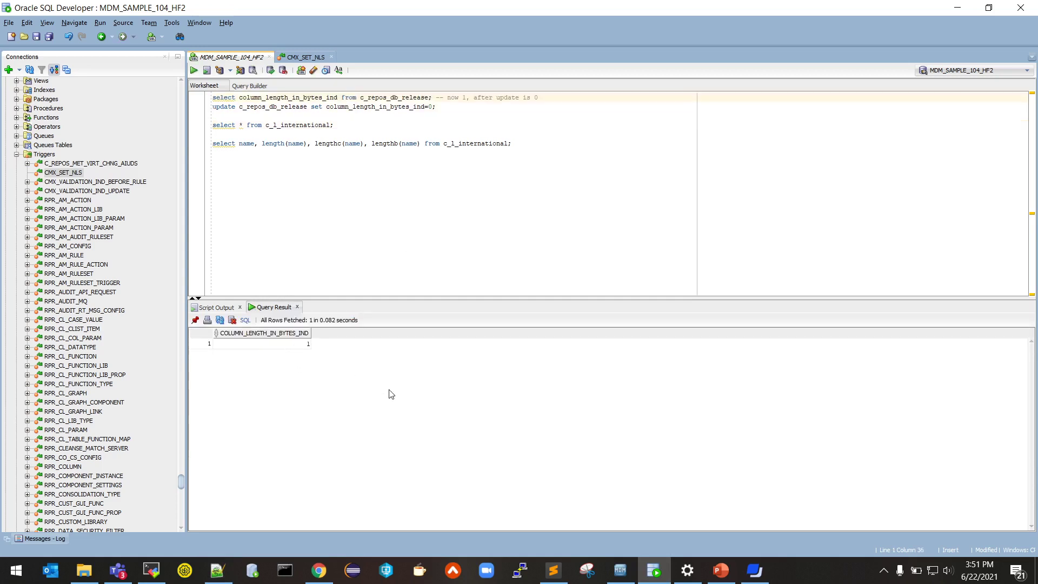
# Step: Run the update that sets column_length_in_bytes_ind to 0 in c_repos_db_release and commit it
pyautogui.moveTo(618, 580)
pyautogui.click(394, 107)
pyautogui.hotkey('ctrl', 'Return')
pyautogui.click(282, 71)
# Step: Rerun the select on c_repos_db_release to verify the column_length_in_bytes_ind value
pyautogui.tripleClick(294, 98)
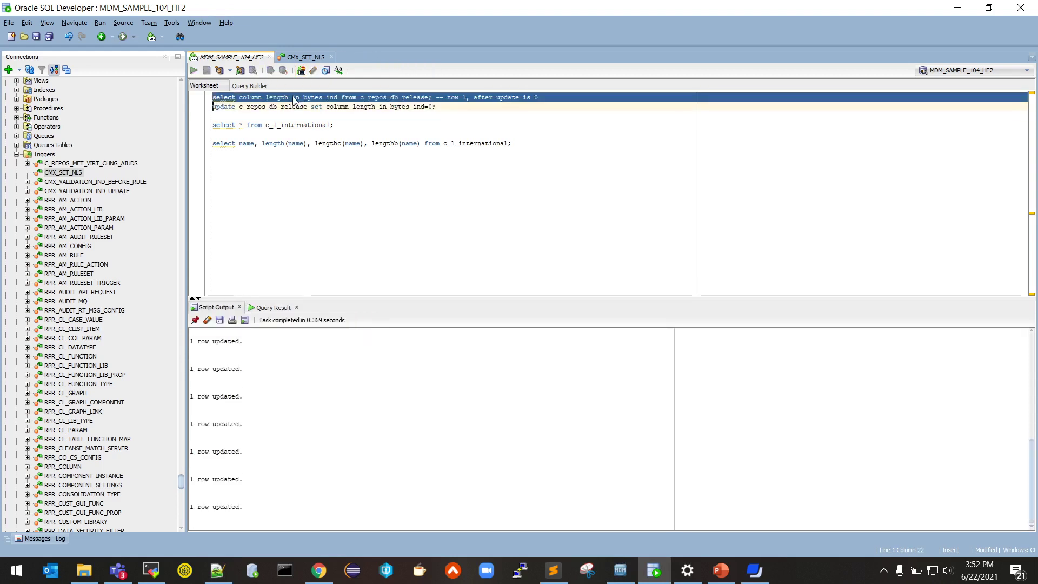
pyautogui.hotkey('ctrl', 'Return')
pyautogui.click(270, 345)
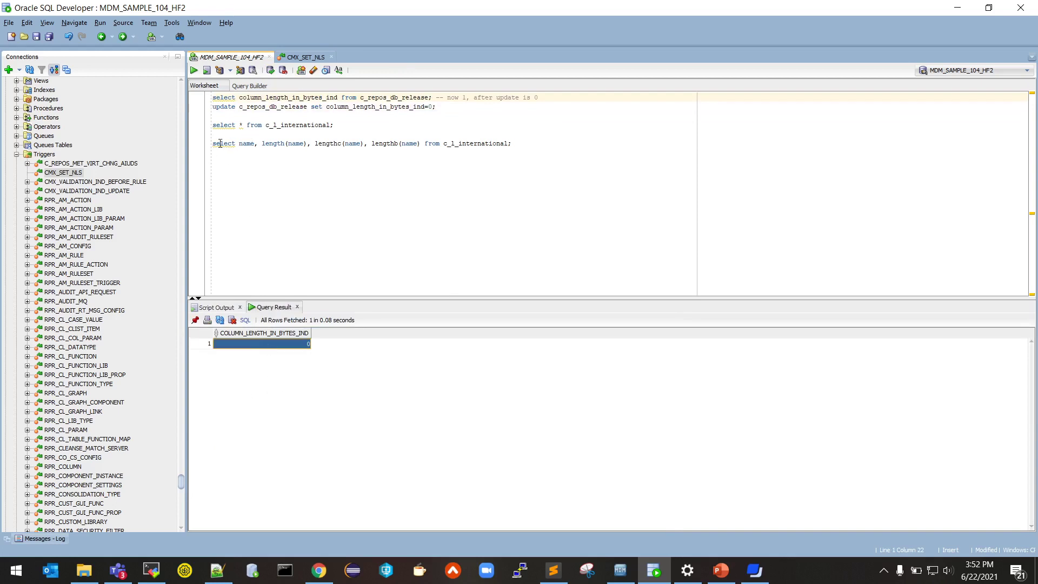
# Step: Run the query returning name, length(name), lengthc(name) and lengthb(name) from c_l_international
pyautogui.moveTo(212, 144); pyautogui.dragTo(505, 143)
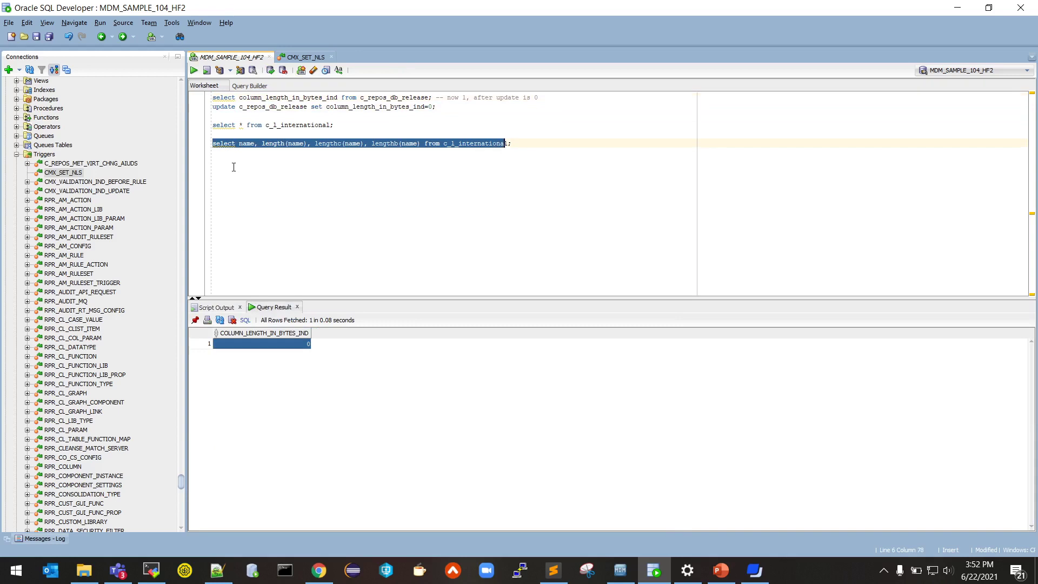
pyautogui.click(247, 144)
pyautogui.moveTo(263, 144); pyautogui.dragTo(399, 145)
pyautogui.click(400, 143)
pyautogui.hotkey('ctrl', 'Return')
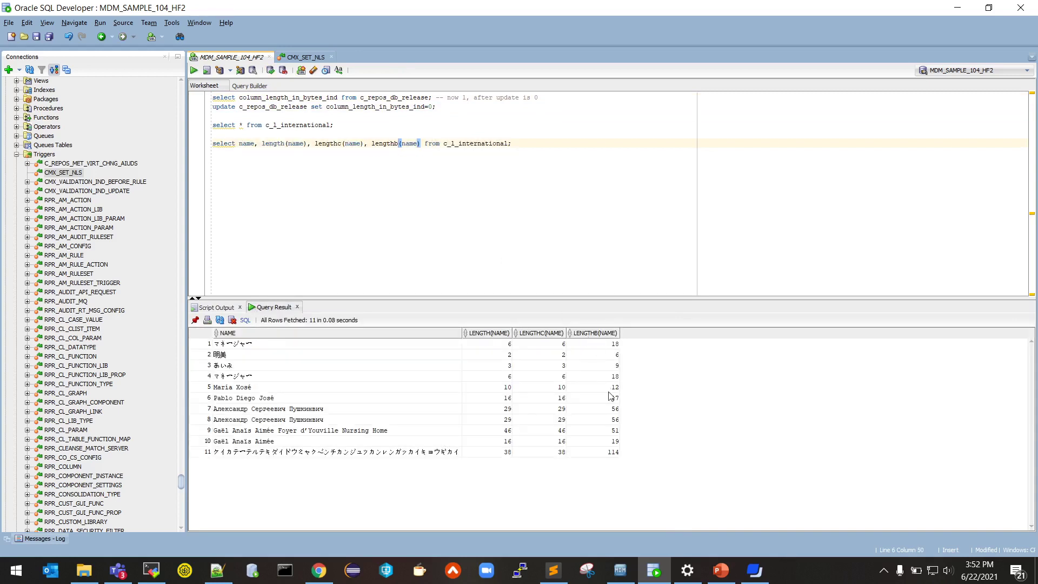
# Step: Compare the LENGTHB and LENGTHC values of the long names in rows 7, 8, 9 and 11 by selecting them in the results
pyautogui.click(613, 410)
pyautogui.keyDown('ctrl'); pyautogui.click(614, 419); pyautogui.keyUp('ctrl')
pyautogui.keyDown('ctrl'); pyautogui.click(612, 431); pyautogui.keyUp('ctrl')
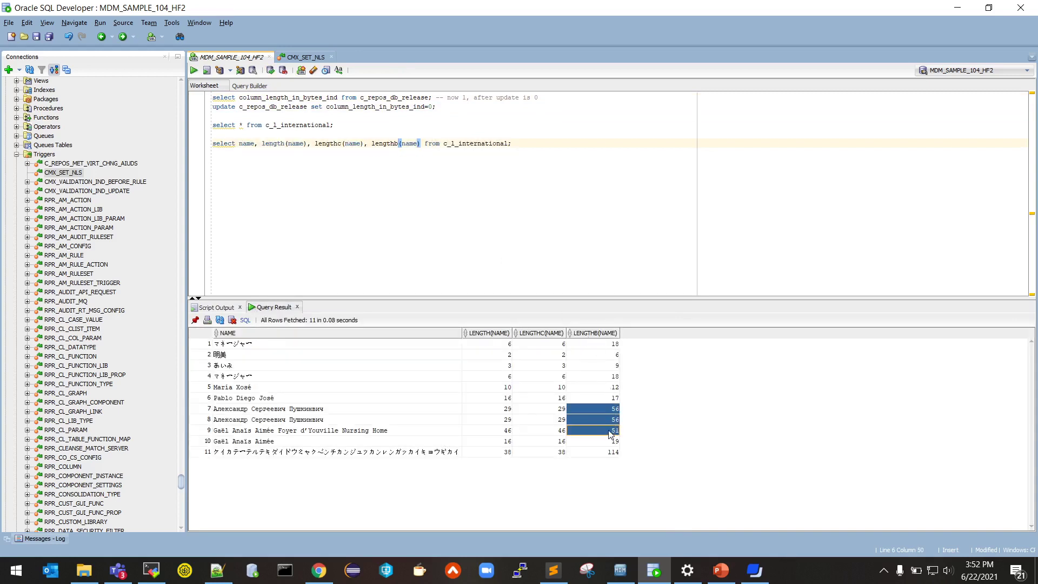
pyautogui.keyDown('ctrl'); pyautogui.click(612, 453); pyautogui.keyUp('ctrl')
pyautogui.moveTo(548, 410); pyautogui.dragTo(551, 424)
pyautogui.keyDown('ctrl'); pyautogui.click(551, 452); pyautogui.keyUp('ctrl')
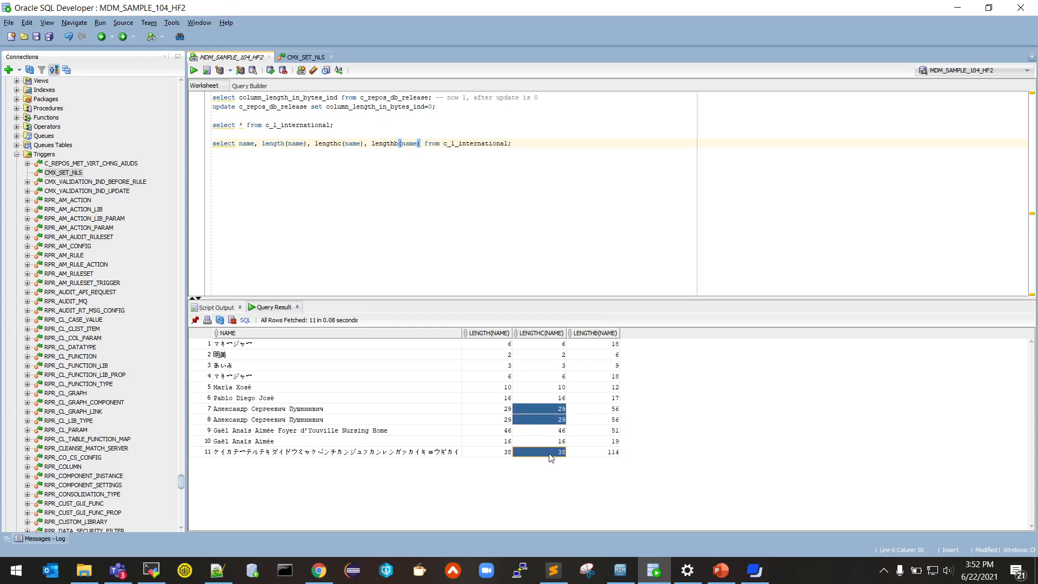
pyautogui.keyDown('ctrl'); pyautogui.click(542, 432); pyautogui.keyUp('ctrl')
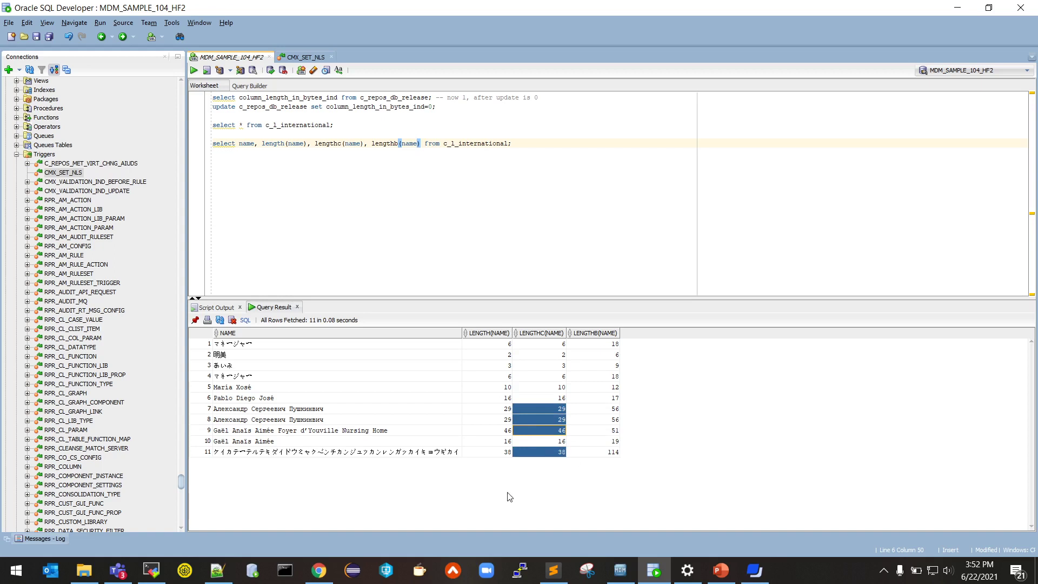
# Step: Switch to the MDM Hub Console, execute the SFA international stage batch job, refresh its status, and show the newest run's details
pyautogui.click(620, 570)
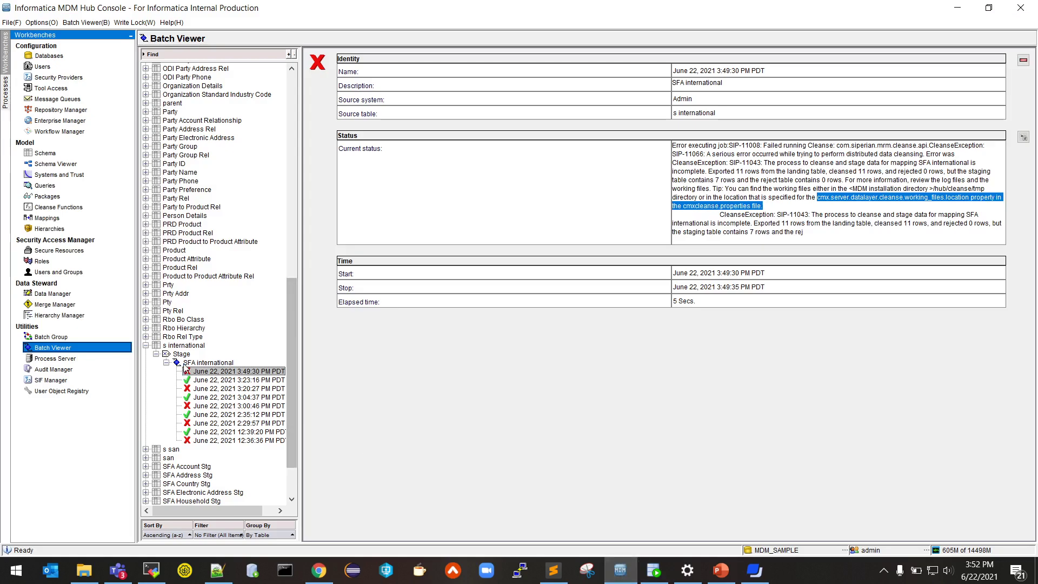
pyautogui.click(208, 362)
pyautogui.click(944, 108)
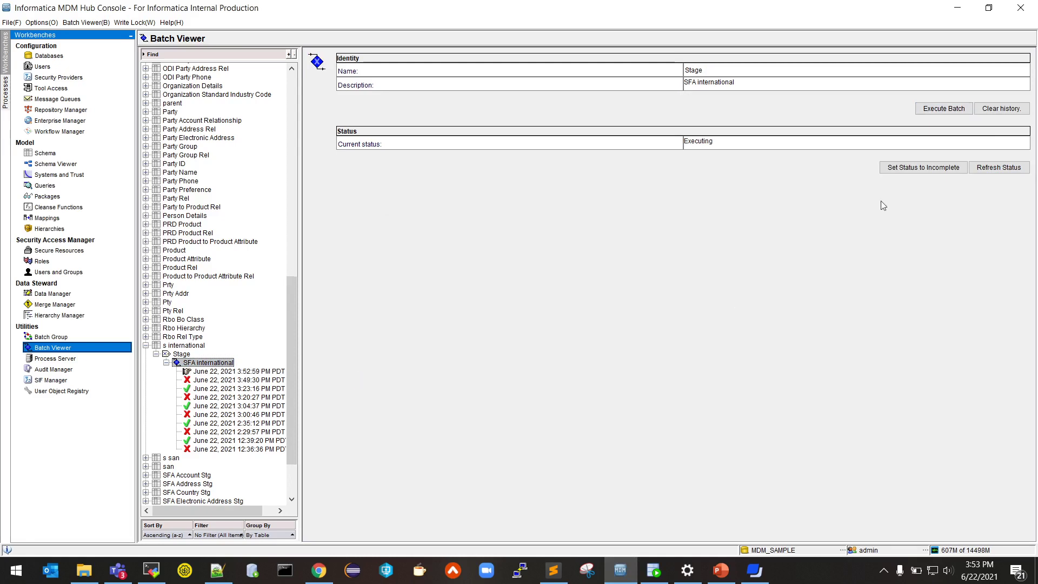
pyautogui.click(999, 167)
pyautogui.click(214, 372)
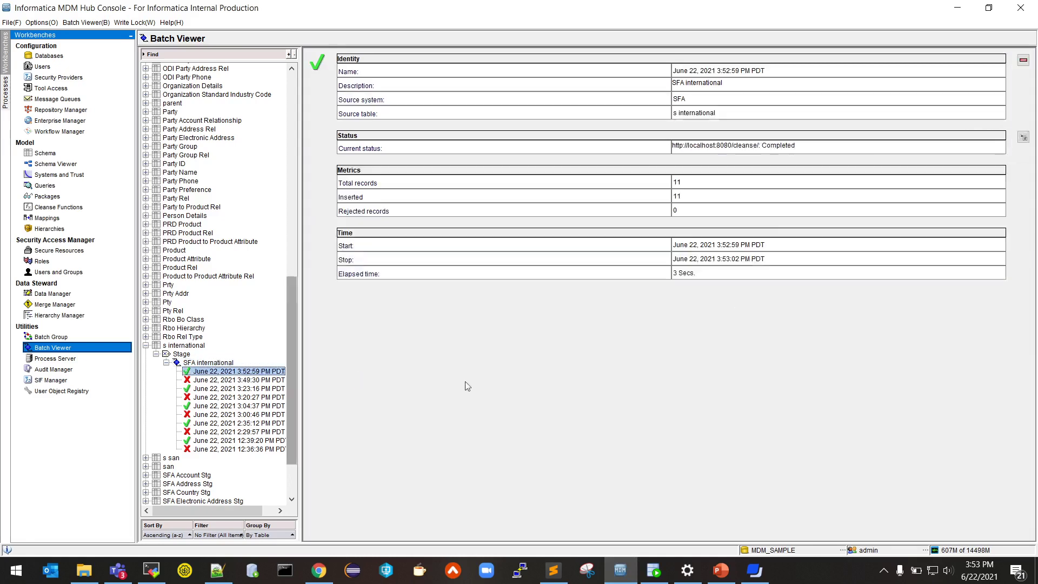
# Step: Switch to MobaXterm, open the new run's tmp-cleaned.log and tmp-clean.sql files in Notepad++, and display the log
pyautogui.click(157, 570)
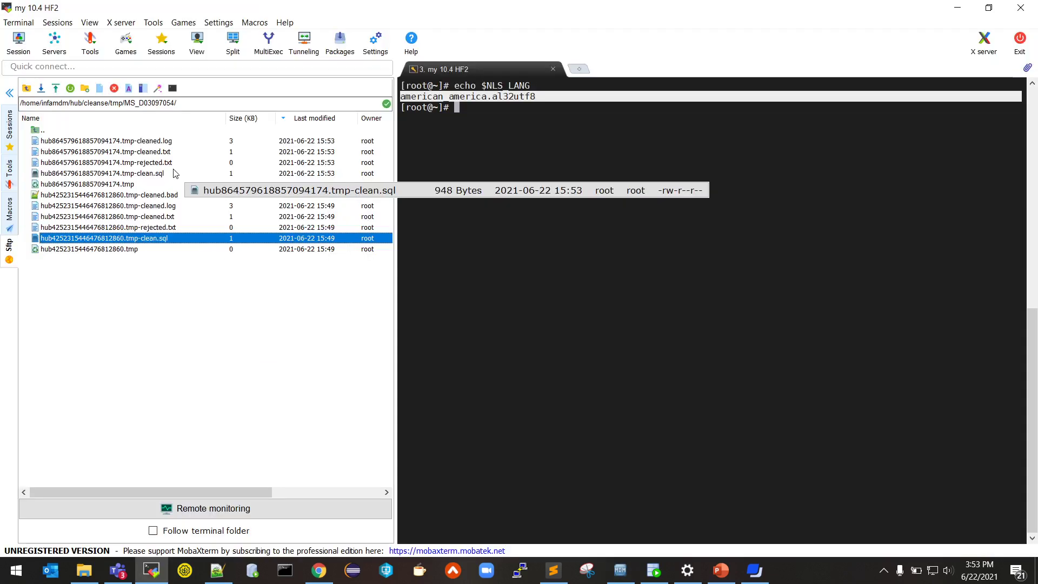
pyautogui.click(156, 142)
pyautogui.click(157, 152)
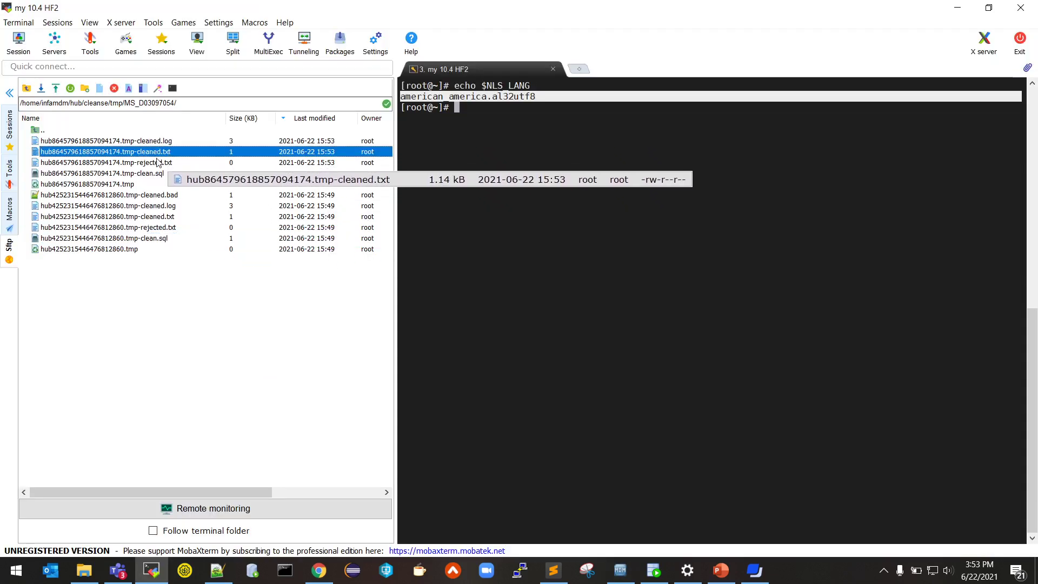
pyautogui.click(134, 142)
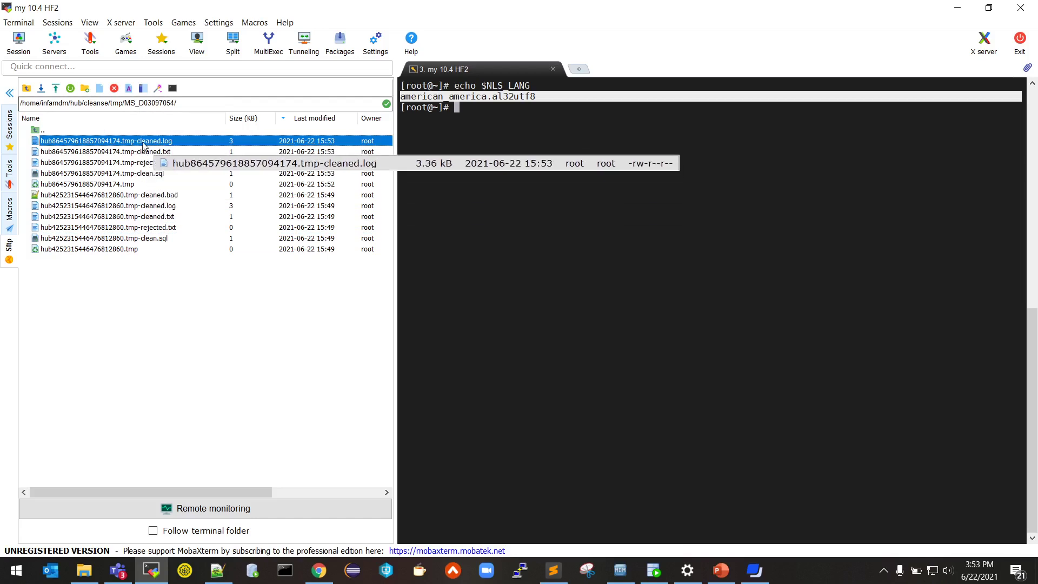
pyautogui.click(147, 173)
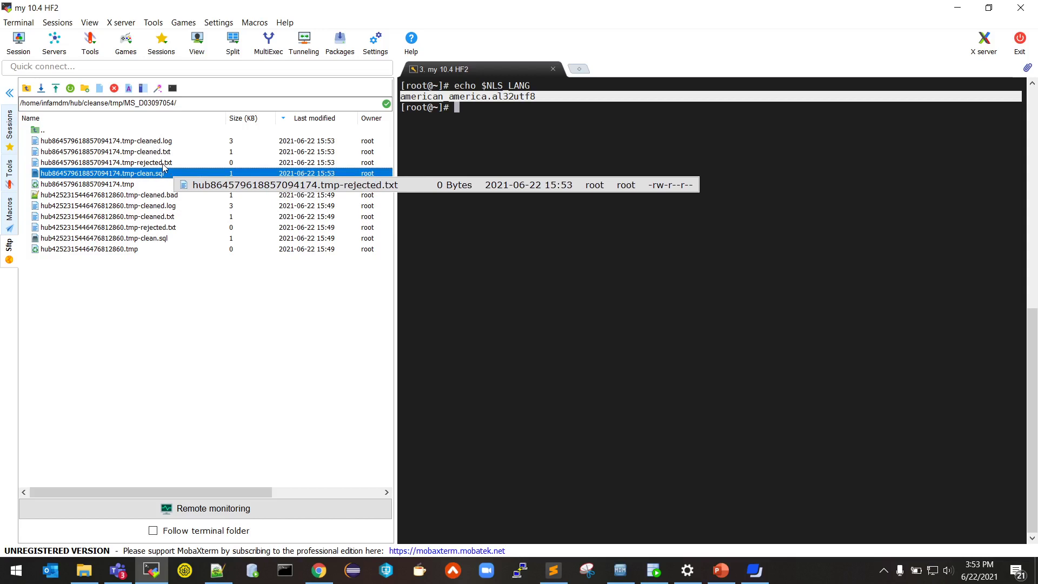
pyautogui.click(218, 571)
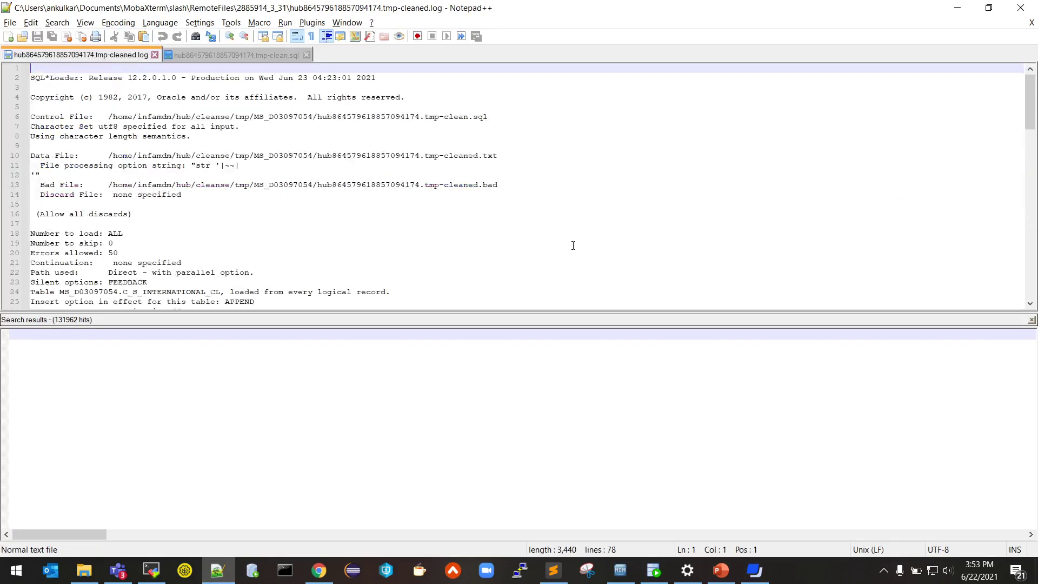
# Step: Check the loaded row counts in the SQL*Loader log and the characterset and length lines in the tmp-clean.sql control file
pyautogui.moveTo(1030, 113); pyautogui.dragTo(999, 183)
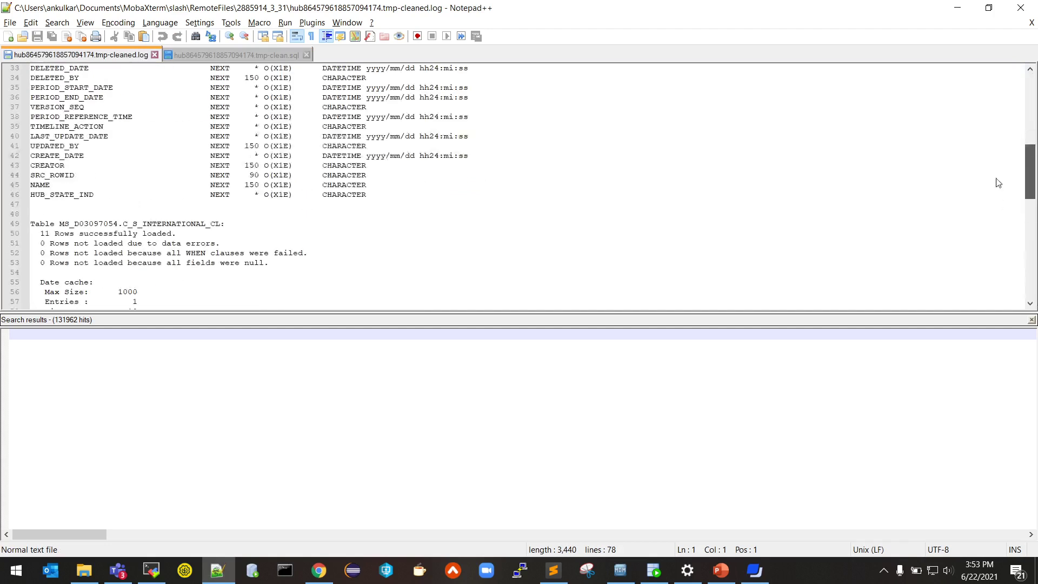
pyautogui.moveTo(36, 234); pyautogui.dragTo(220, 243)
pyautogui.click(193, 58)
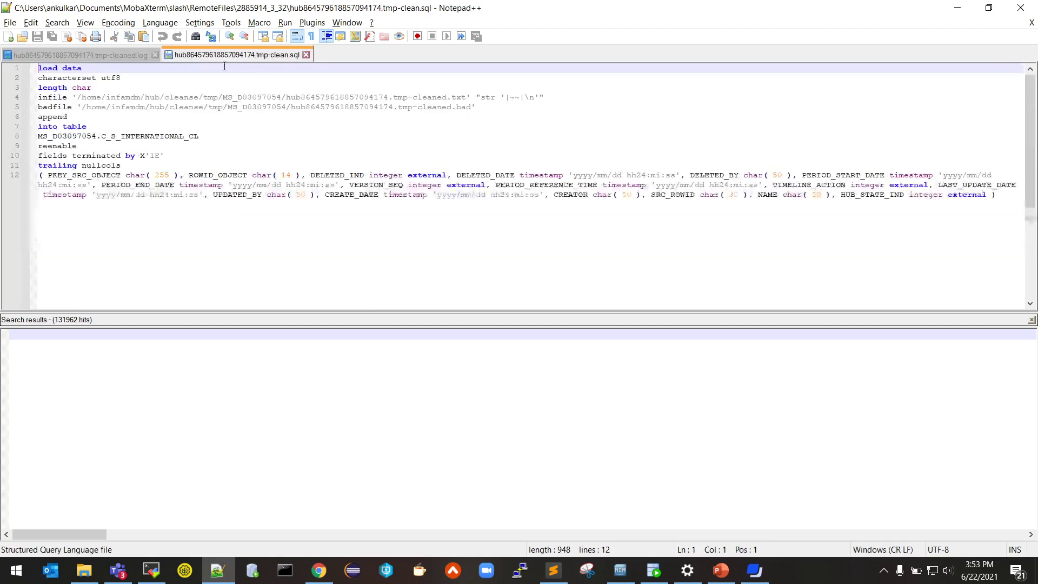
pyautogui.moveTo(132, 77); pyautogui.dragTo(38, 88)
# Step: Return to the name length query results in Oracle SQL Developer
pyautogui.click(654, 571)
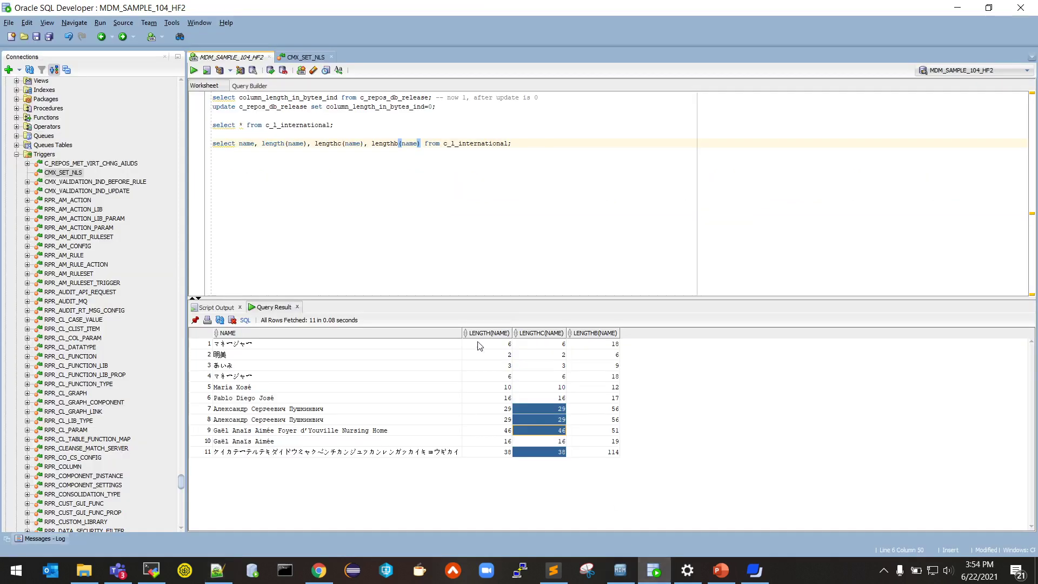